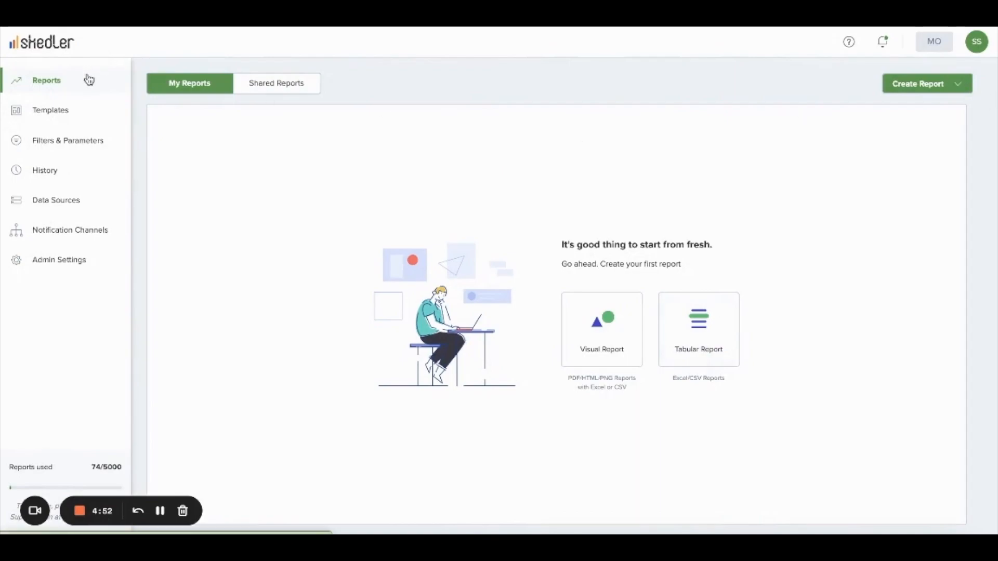
- Create a new visual report that uses Grafana-5 as its data source
{"action": "left_click", "coordinate": [962, 86]}
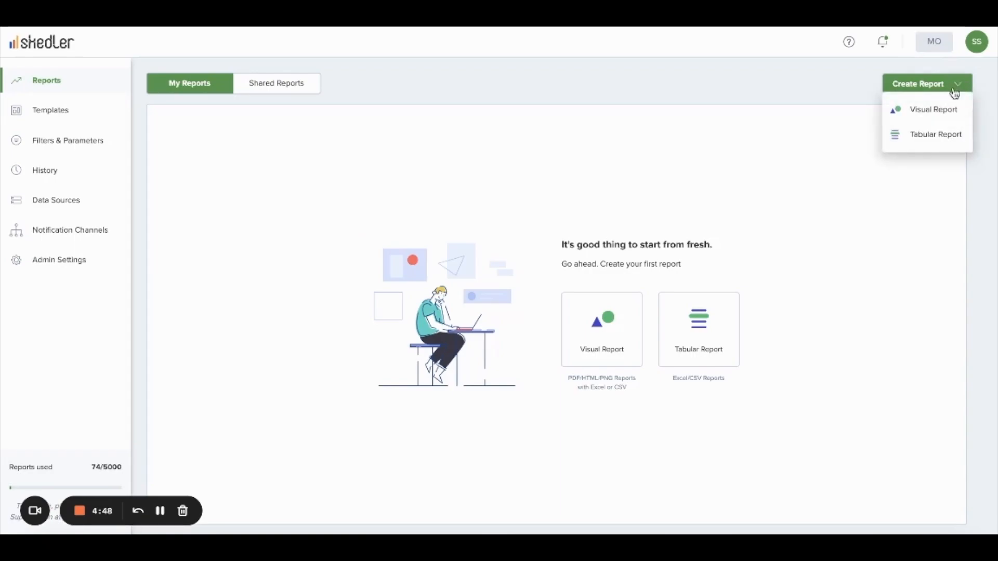
{"action": "left_click", "coordinate": [929, 115]}
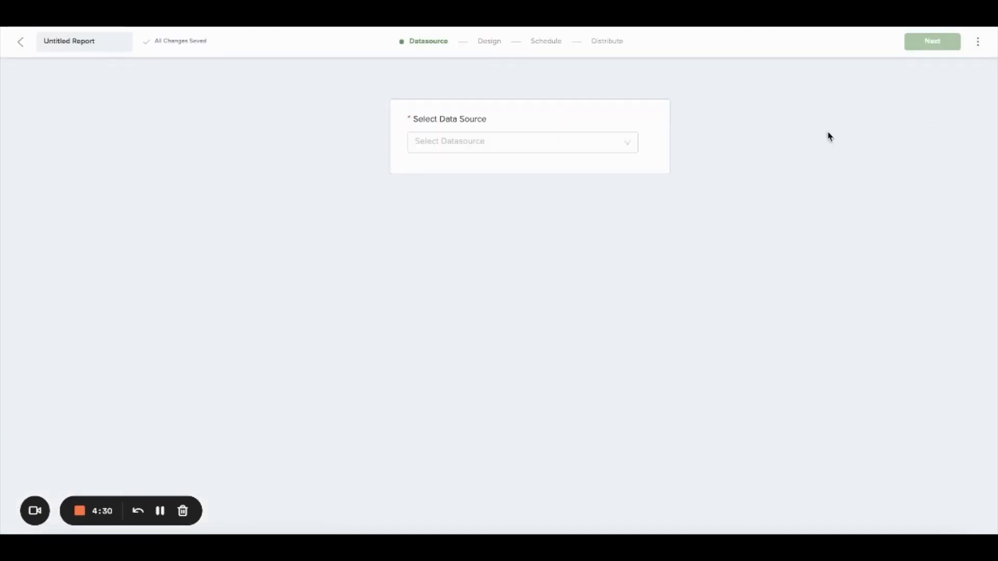
{"action": "left_click", "coordinate": [627, 139]}
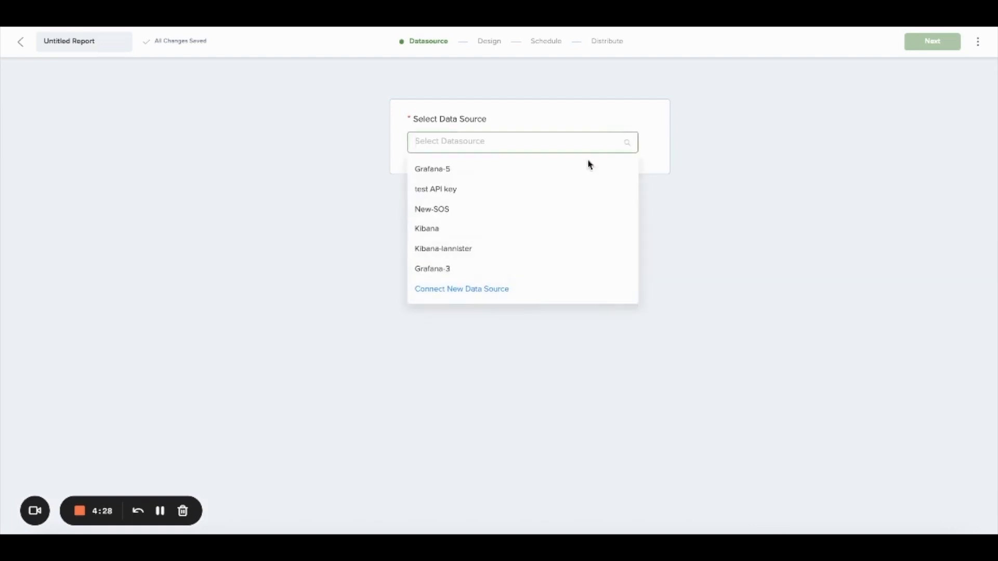
{"action": "left_click", "coordinate": [568, 175]}
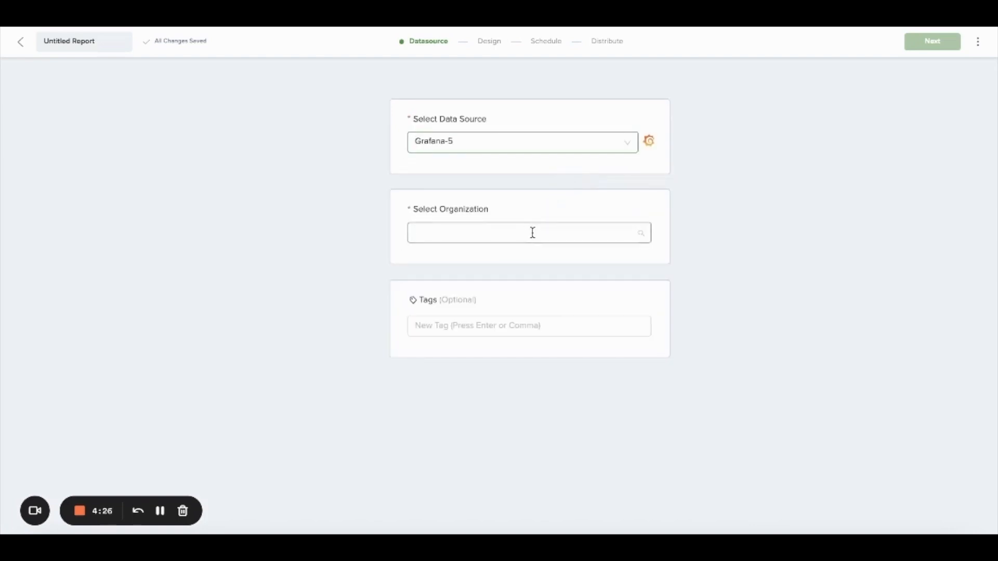
- Set the report's organization to Main Org. and its dashboard to Charts
{"action": "left_click", "coordinate": [532, 233]}
{"action": "left_click", "coordinate": [481, 320]}
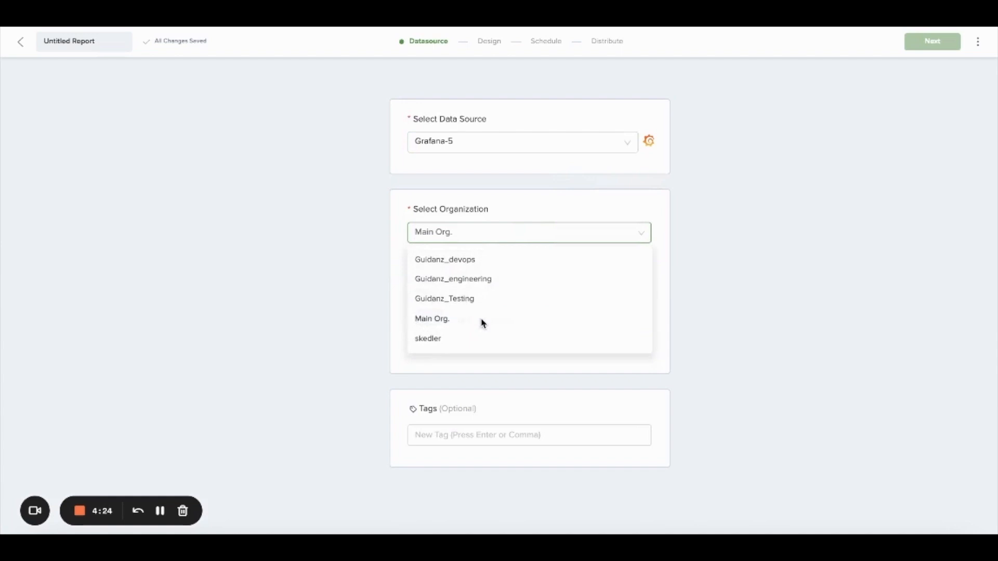
{"action": "left_click", "coordinate": [486, 289]}
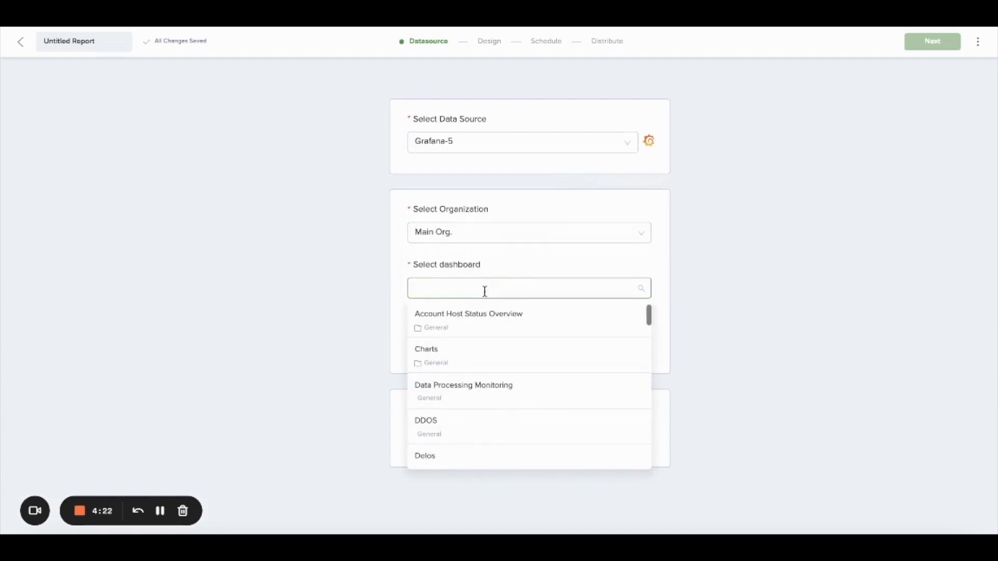
{"action": "left_click", "coordinate": [453, 355]}
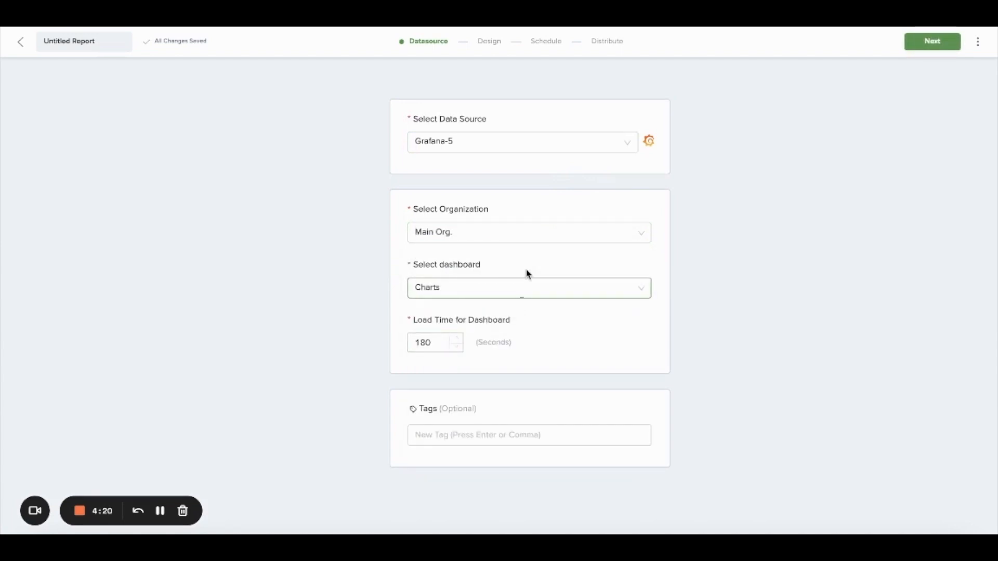
- Continue to the design stage with a Smart Layout Report based on the Blank Template
{"action": "left_click", "coordinate": [930, 43]}
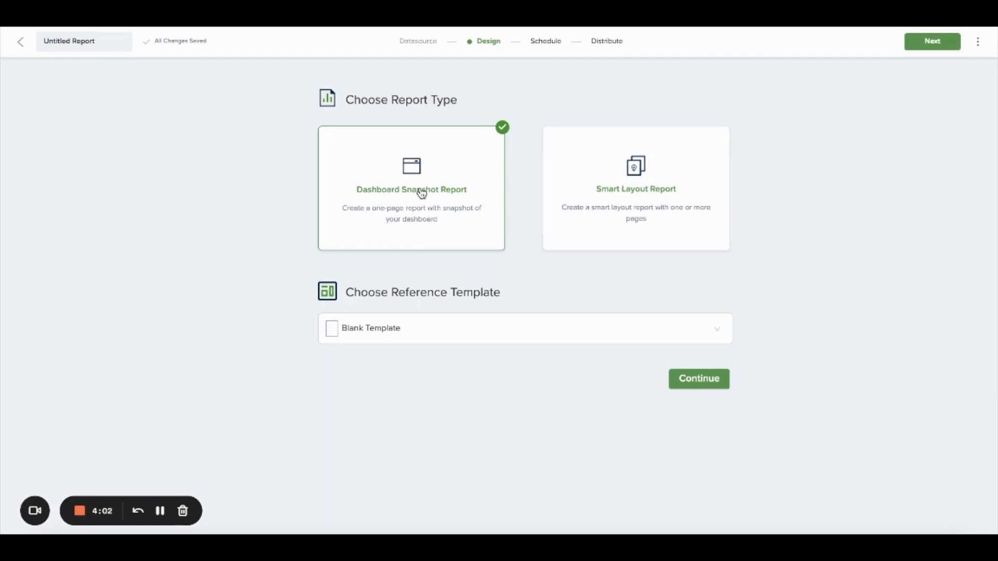
{"action": "left_click", "coordinate": [653, 184]}
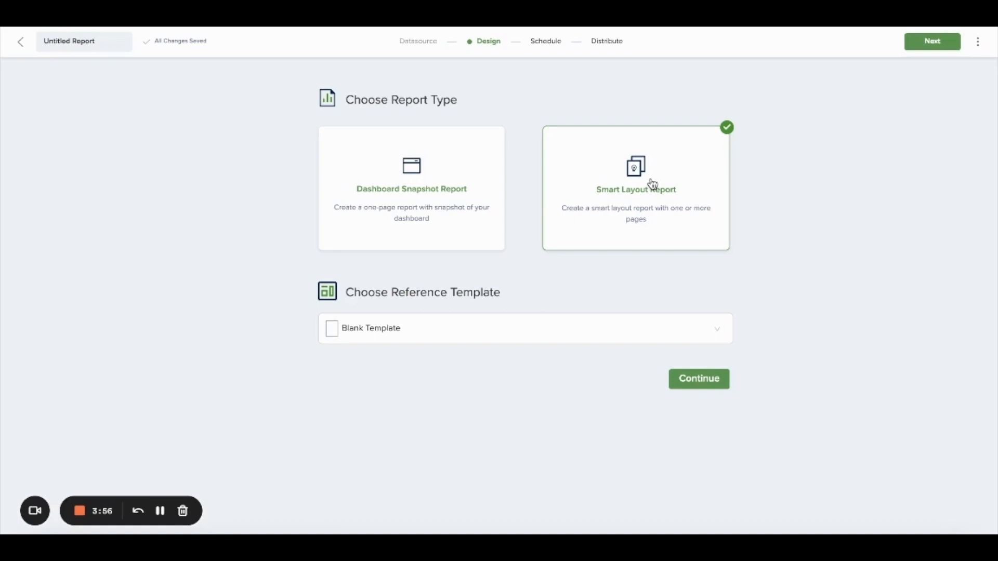
{"action": "left_click", "coordinate": [708, 383]}
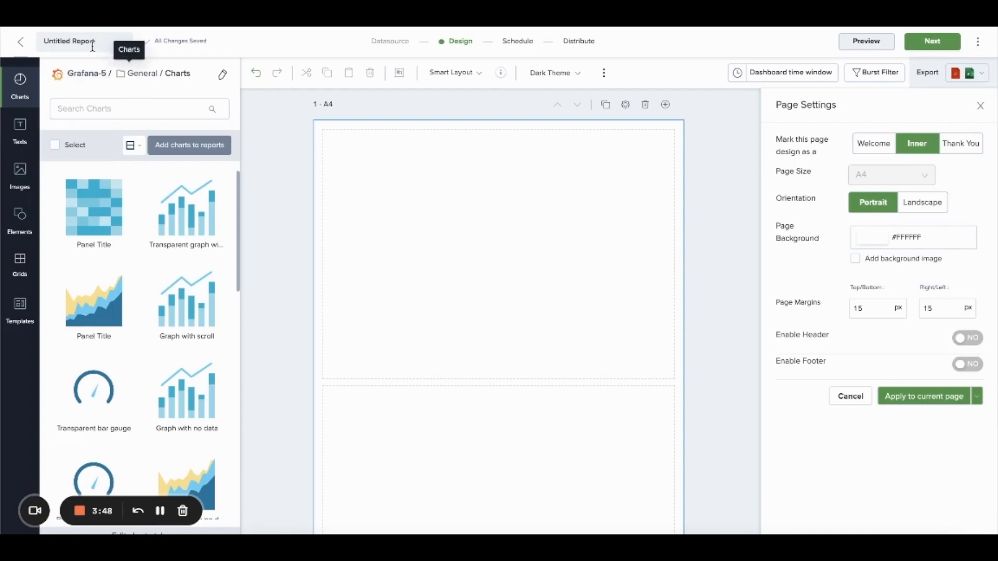
- Rename the report as Monthly report
{"action": "left_click_drag", "start_coordinate": [95, 41], "coordinate": [45, 40]}
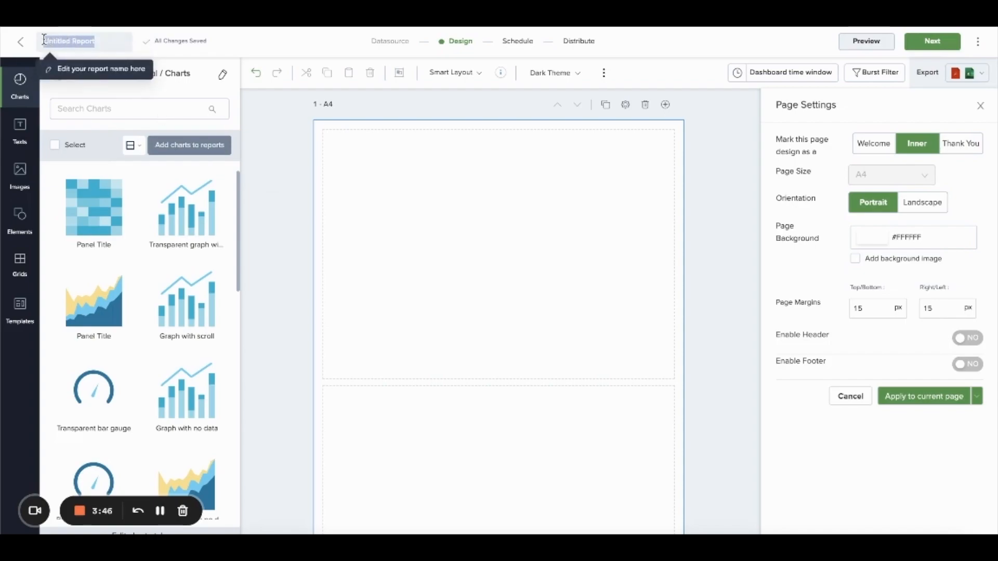
{"action": "key", "text": "BackSpace"}
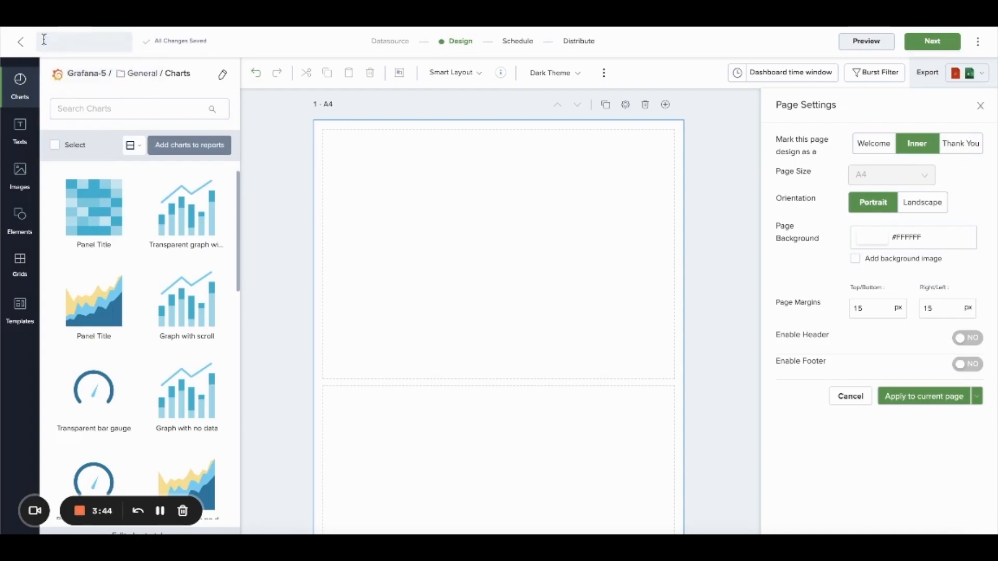
{"action": "type", "text": "Monthly report"}
- Apply all pages of the Default Template Light report template to the report
{"action": "left_click", "coordinate": [21, 307]}
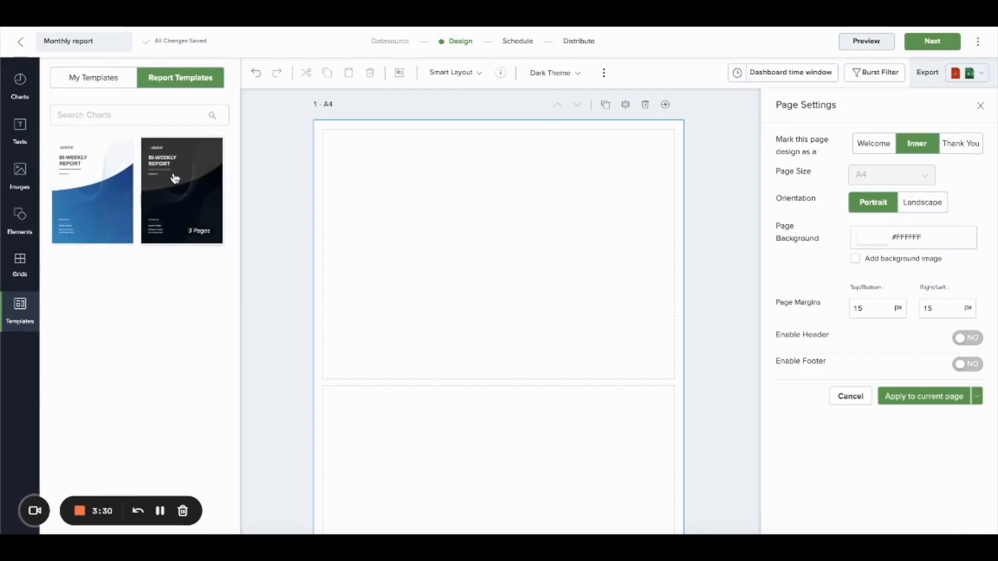
{"action": "left_click", "coordinate": [108, 189]}
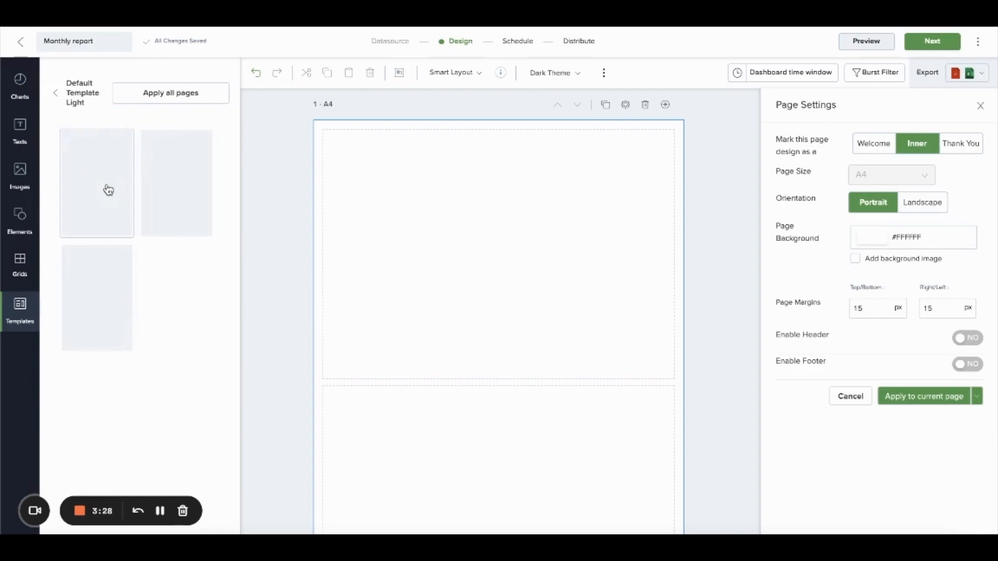
{"action": "left_click", "coordinate": [182, 99]}
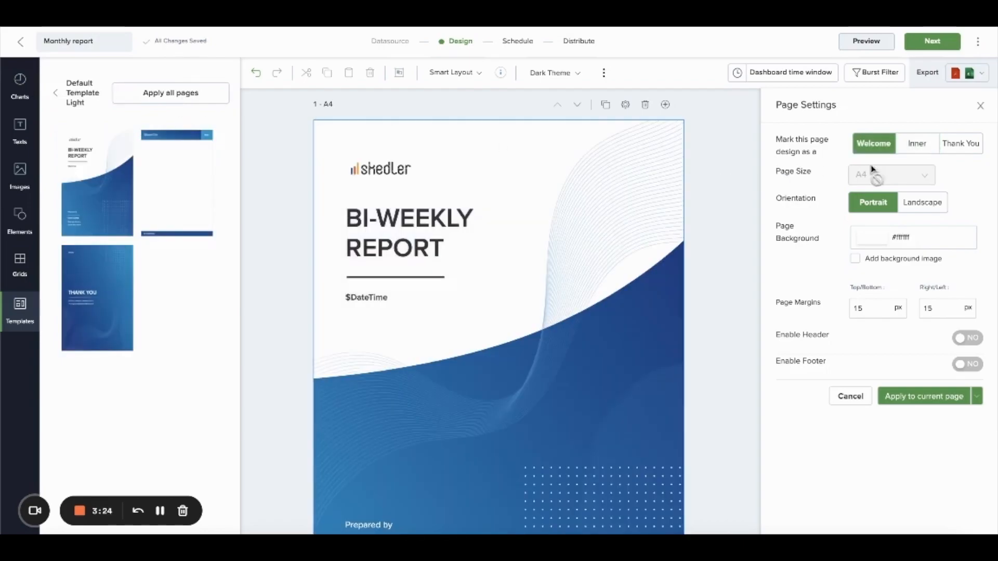
- Look through the page design types and the template pages applied to the report
{"action": "left_click", "coordinate": [920, 145]}
{"action": "left_click", "coordinate": [949, 148]}
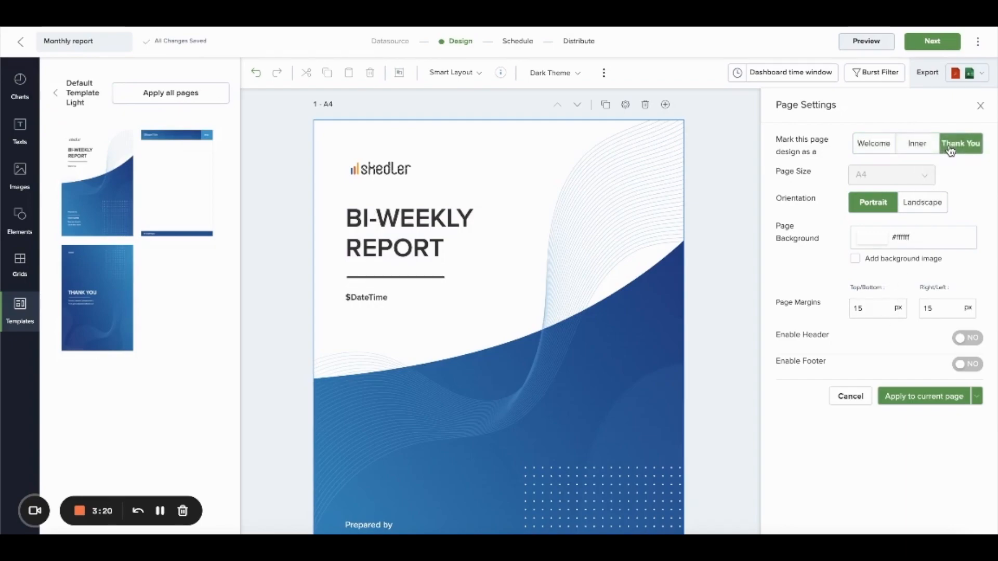
{"action": "left_click", "coordinate": [618, 284]}
{"action": "scroll", "coordinate": [618, 284], "scroll_direction": "down", "scroll_amount": 6}
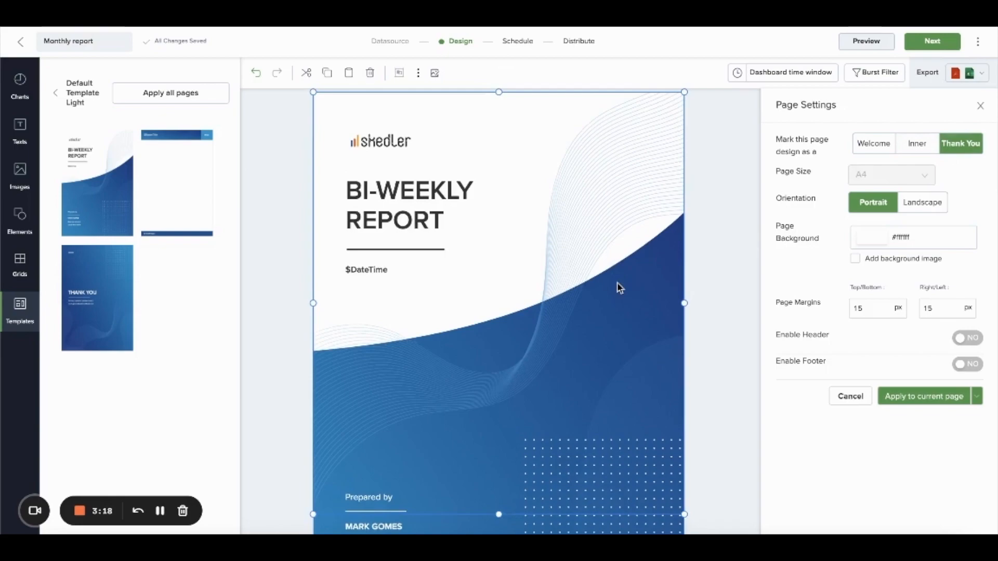
{"action": "scroll", "coordinate": [616, 282], "scroll_direction": "down", "scroll_amount": 3}
{"action": "scroll", "coordinate": [617, 282], "scroll_direction": "up", "scroll_amount": 5}
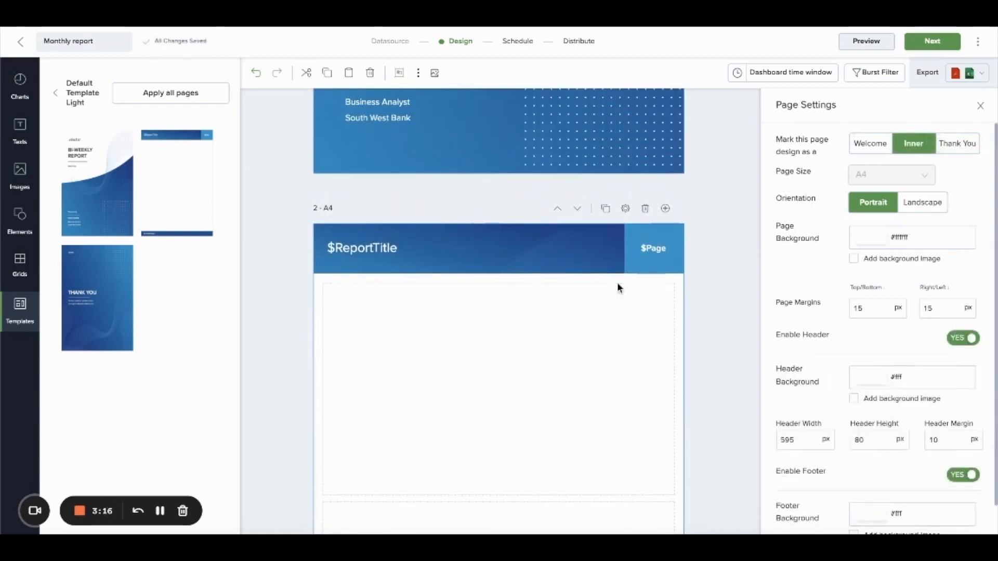
{"action": "scroll", "coordinate": [618, 284], "scroll_direction": "up", "scroll_amount": 4}
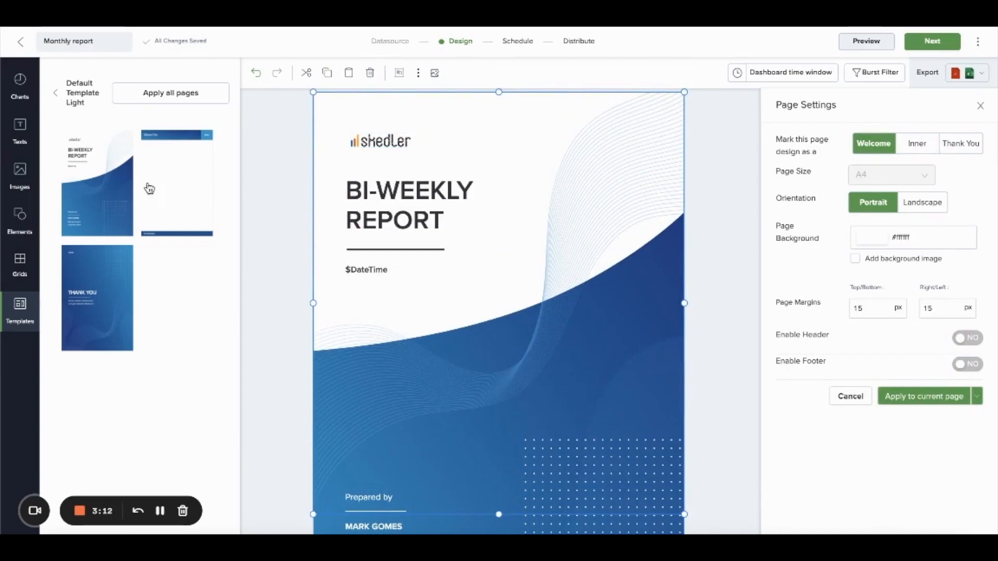
- Delete the Skedler logo from the cover page and view the file chooser for uploading an image
{"action": "left_click", "coordinate": [32, 191]}
{"action": "mouse_move", "coordinate": [387, 144]}
{"action": "left_mouse_down"}
{"action": "mouse_move", "coordinate": [465, 155]}
{"action": "mouse_move", "coordinate": [404, 154]}
{"action": "left_mouse_up"}
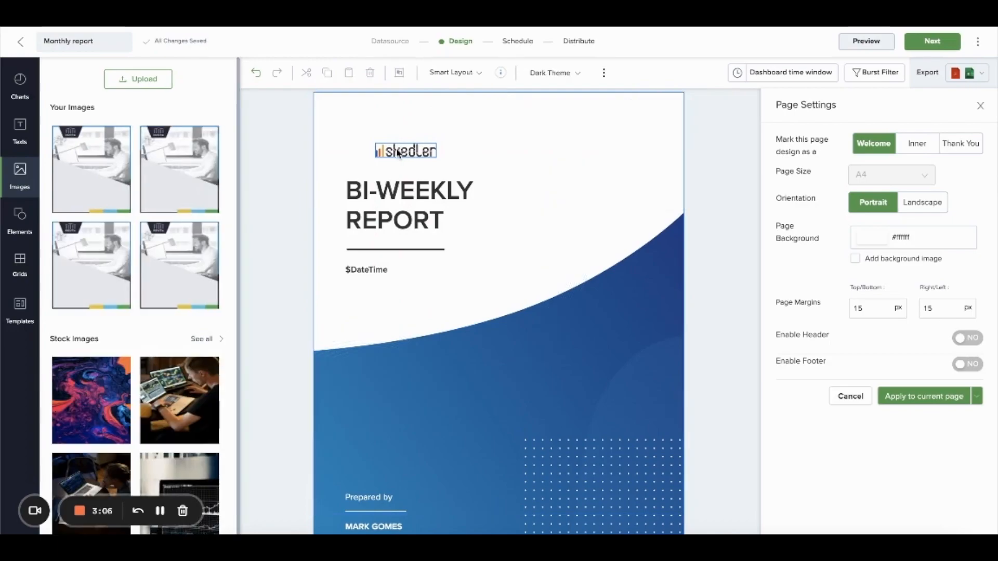
{"action": "key", "text": "Delete"}
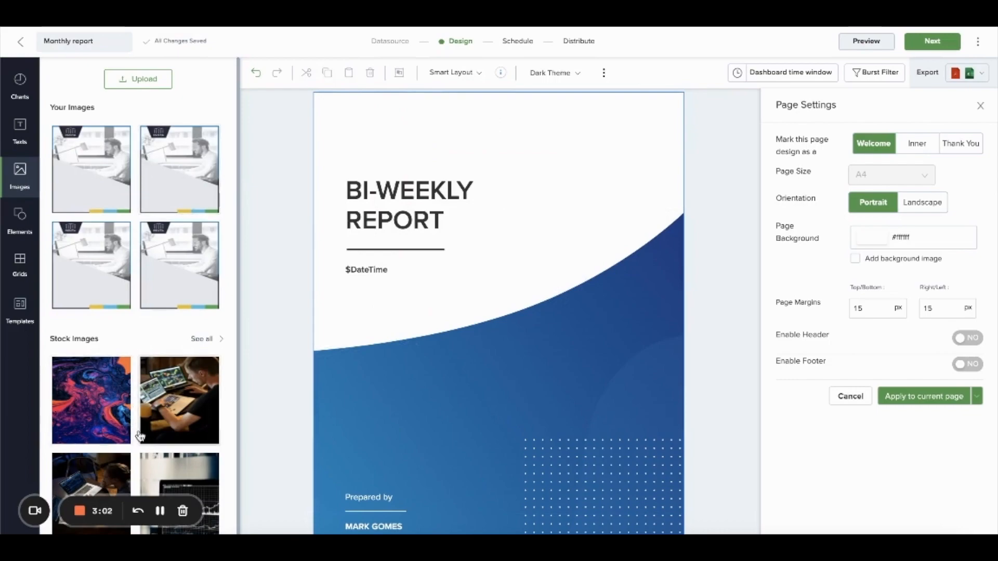
{"action": "left_click", "coordinate": [164, 82]}
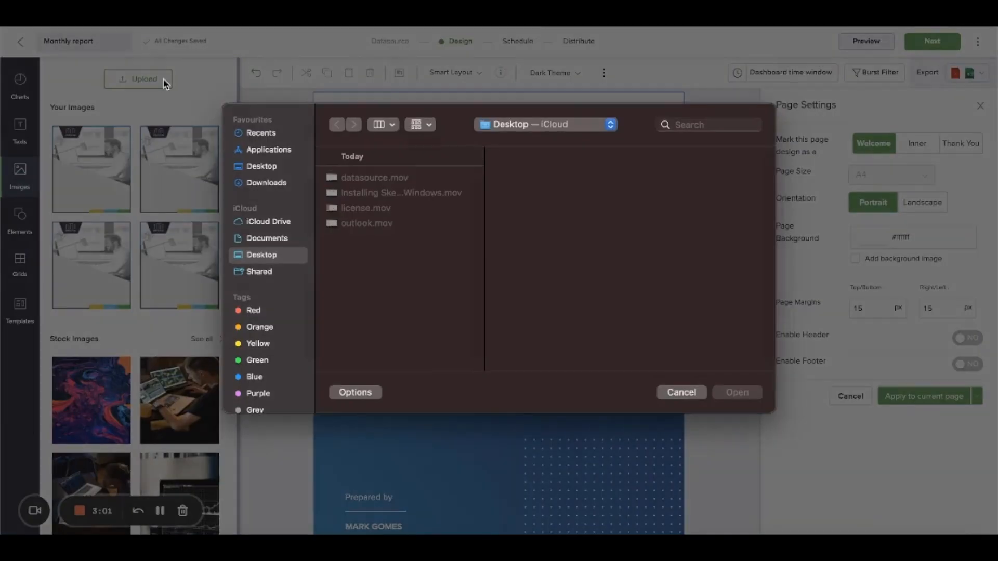
{"action": "left_click", "coordinate": [691, 395]}
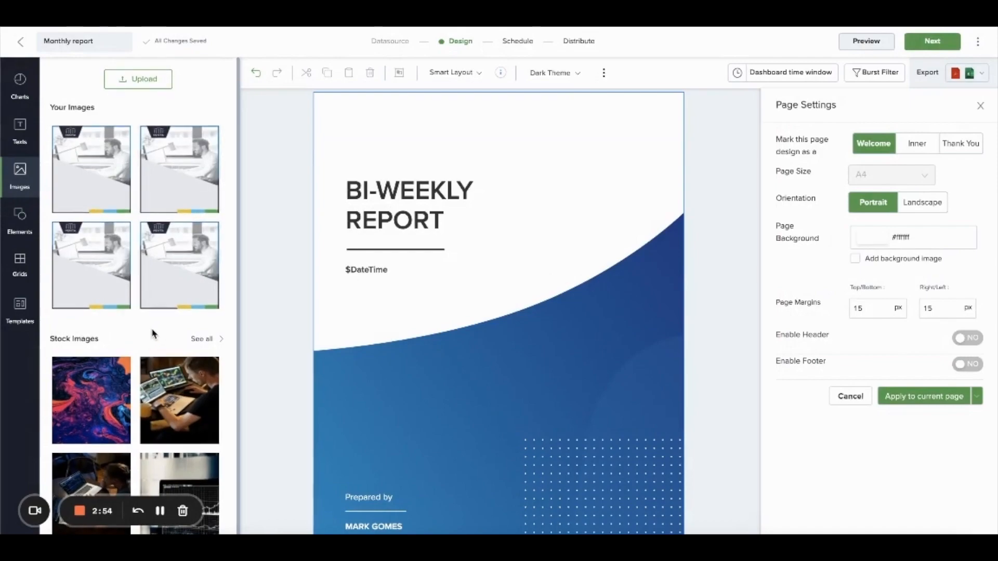
- Replace the cover page's title text with "Monthly report"
{"action": "left_click", "coordinate": [428, 218]}
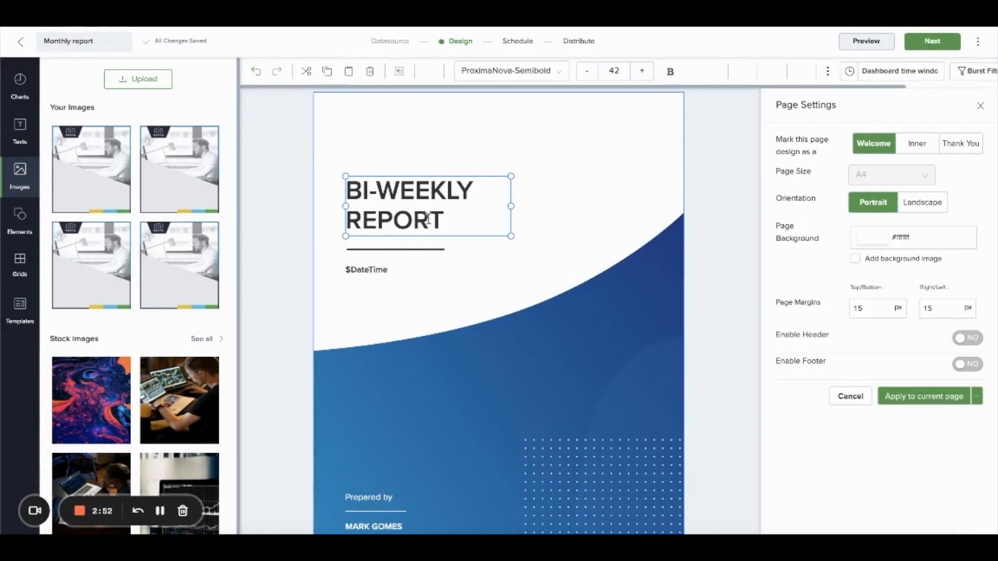
{"action": "left_click_drag", "start_coordinate": [443, 219], "coordinate": [394, 208]}
{"action": "key", "text": "BackSpace"}
{"action": "key", "text": "BackSpace"}
{"action": "key", "text": "BackSpace"}
{"action": "key", "text": "BackSpace"}
{"action": "key", "text": "BackSpace"}
{"action": "key", "text": "BackSpace"}
{"action": "key", "text": "BackSpace"}
{"action": "key", "text": "BackSpace"}
{"action": "key", "text": "BackSpace"}
{"action": "key", "text": "BackSpace"}
{"action": "key", "text": "BackSpace"}
{"action": "key", "text": "BackSpace"}
{"action": "key", "text": "BackSpace"}
{"action": "key", "text": "BackSpace"}
{"action": "type", "text": "Mobn"}
{"action": "key", "text": "BackSpace"}
{"action": "key", "text": "BackSpace"}
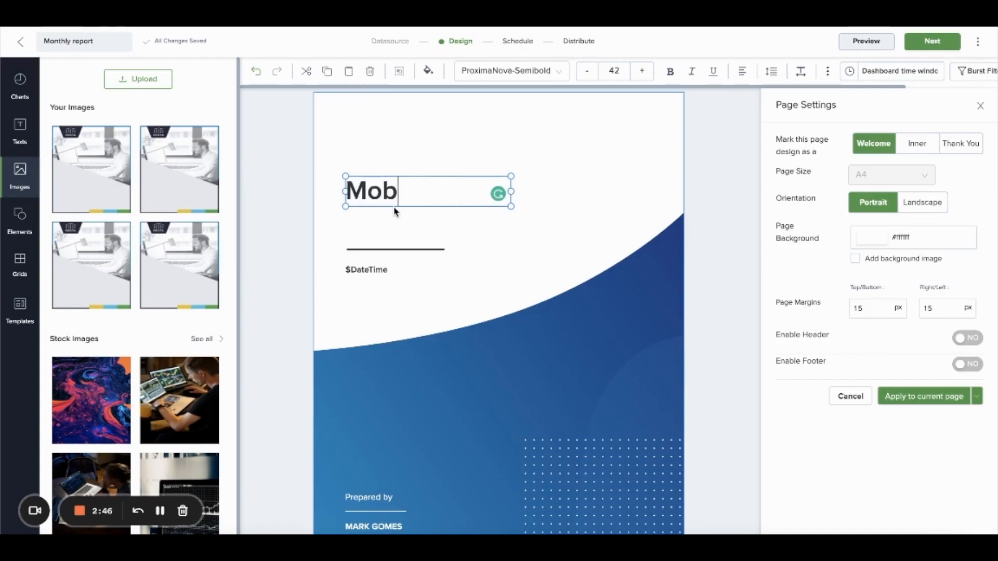
{"action": "type", "text": "b"}
{"action": "key", "text": "BackSpace"}
{"action": "type", "text": "nthly report"}
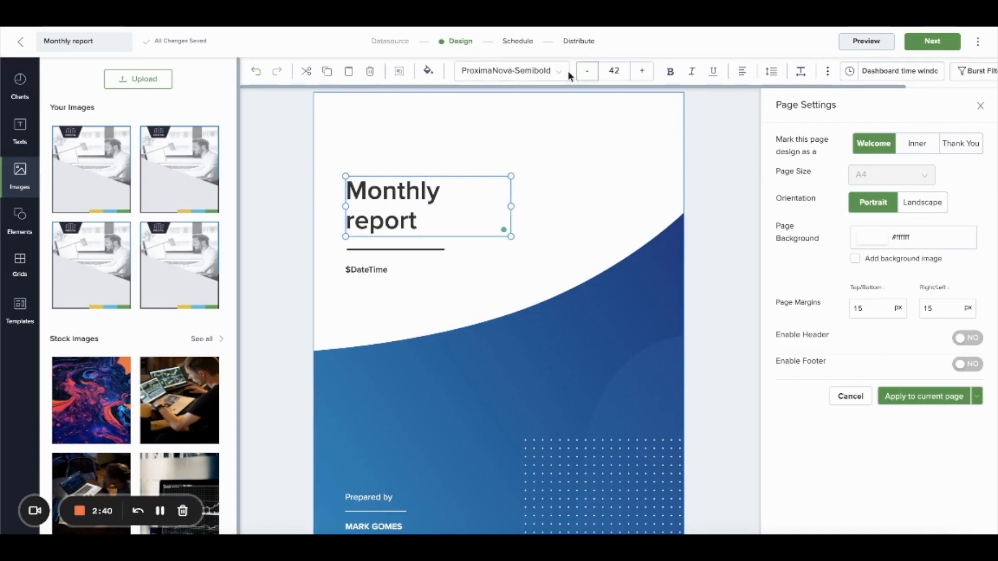
- Change the cover title's font to ProximaNova-Medium and reduce its font size by two steps
{"action": "left_click", "coordinate": [549, 74]}
{"action": "left_click", "coordinate": [522, 116]}
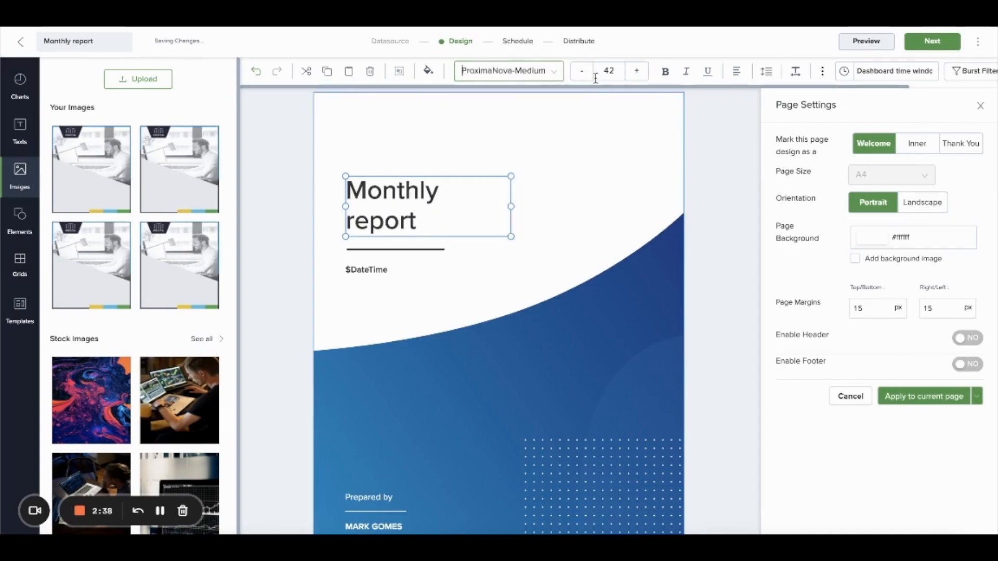
{"action": "left_click", "coordinate": [582, 72]}
{"action": "left_click", "coordinate": [582, 71]}
{"action": "left_click", "coordinate": [575, 212]}
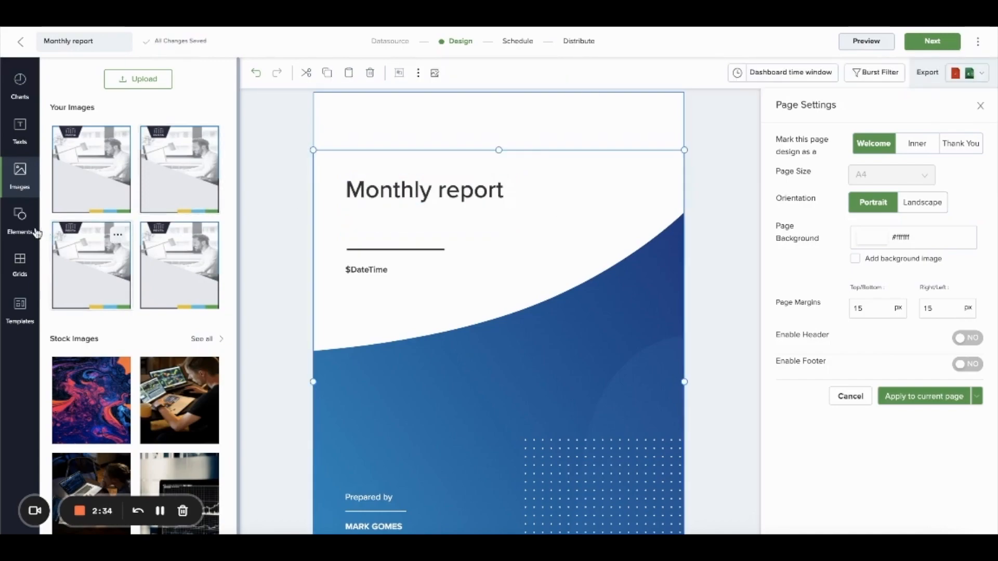
- Examine the grid layouts offered for the second page and the available shape and line elements
{"action": "left_click", "coordinate": [27, 262]}
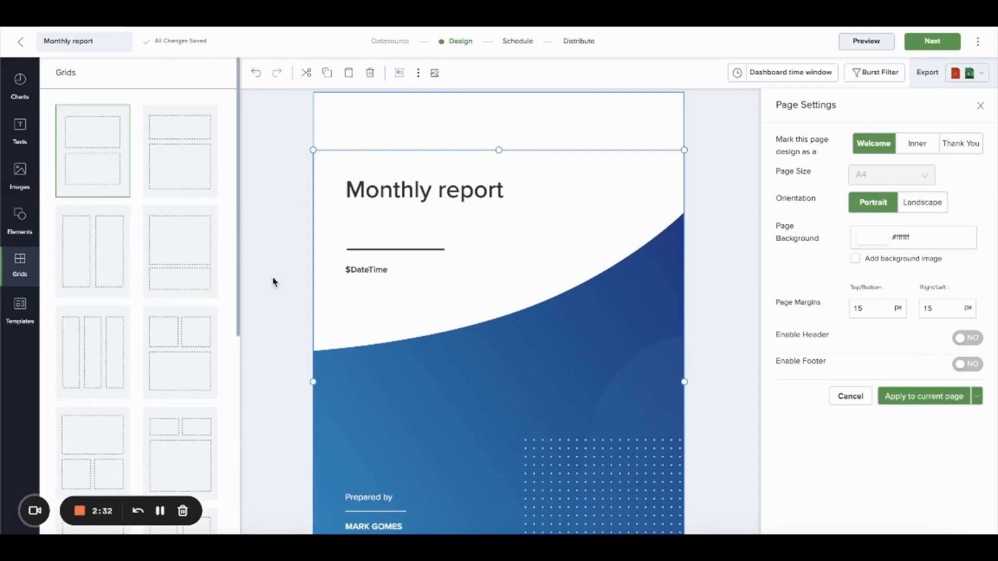
{"action": "left_click", "coordinate": [290, 285]}
{"action": "scroll", "coordinate": [290, 284], "scroll_direction": "down", "scroll_amount": 5}
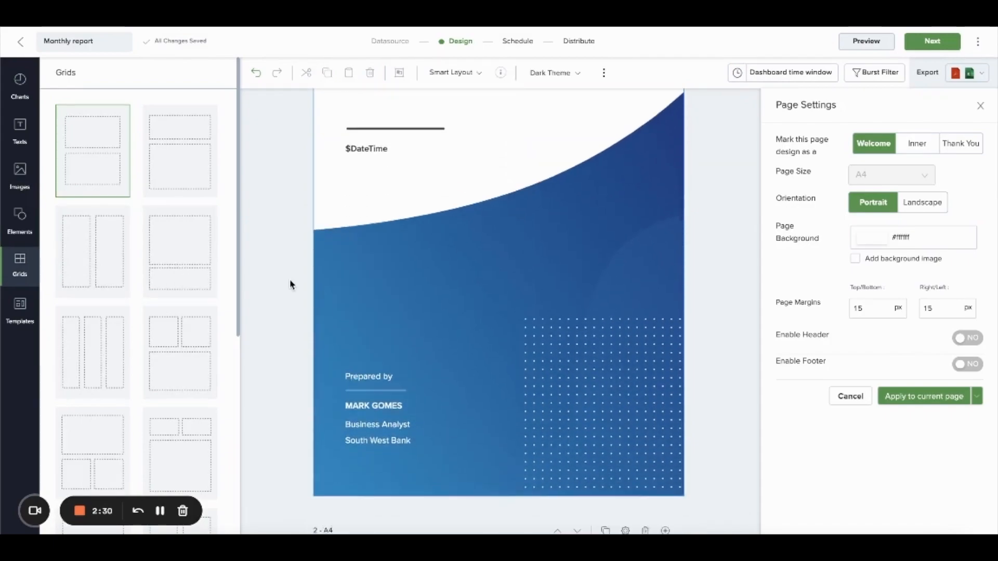
{"action": "scroll", "coordinate": [290, 284], "scroll_direction": "down", "scroll_amount": 8}
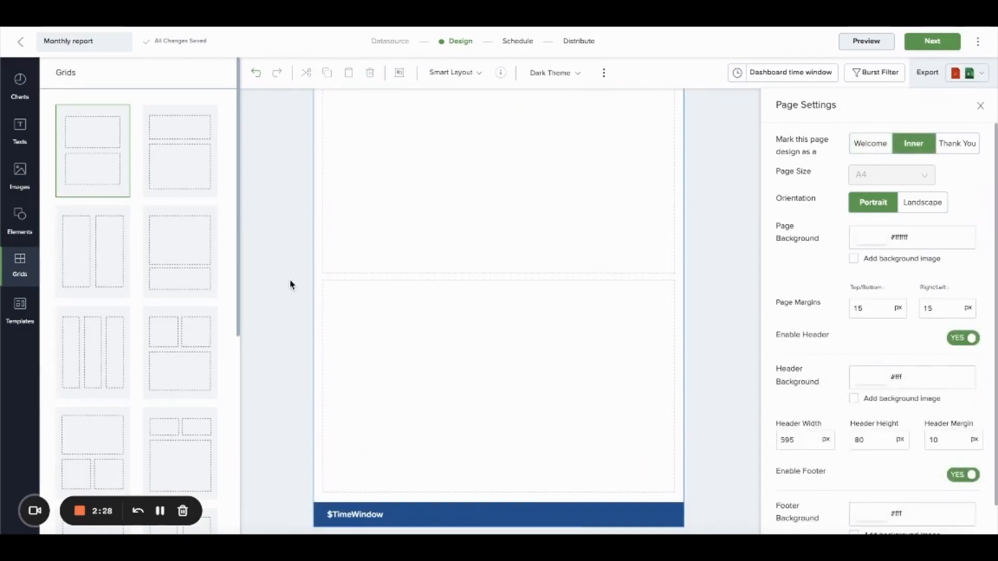
{"action": "left_click", "coordinate": [105, 257]}
{"action": "left_click", "coordinate": [176, 252]}
{"action": "left_click", "coordinate": [175, 324]}
{"action": "left_click", "coordinate": [104, 170]}
{"action": "left_click", "coordinate": [19, 218]}
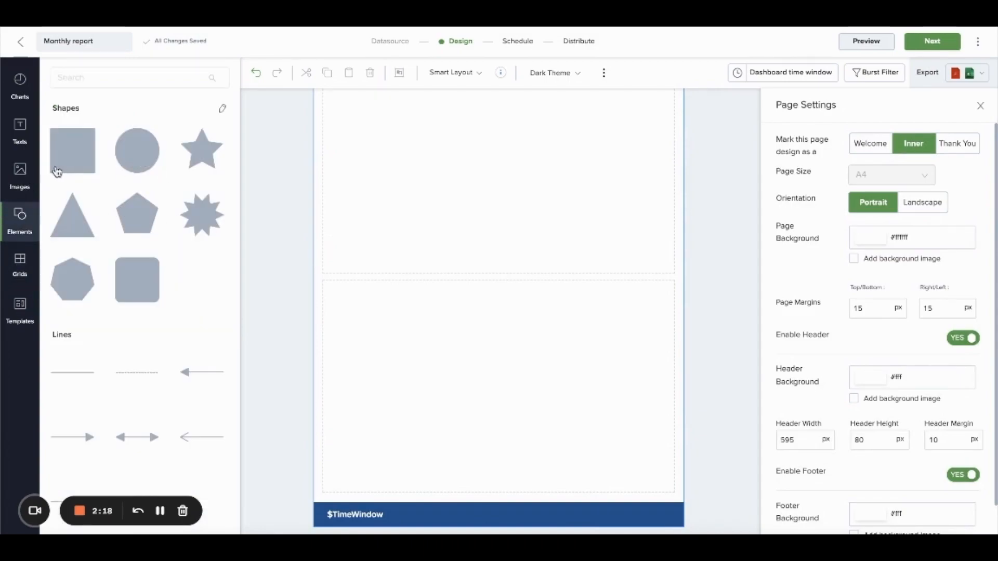
- Add a Title and a Textarea to the upper grid cell of the second page, and delete the Title
{"action": "left_click", "coordinate": [30, 136]}
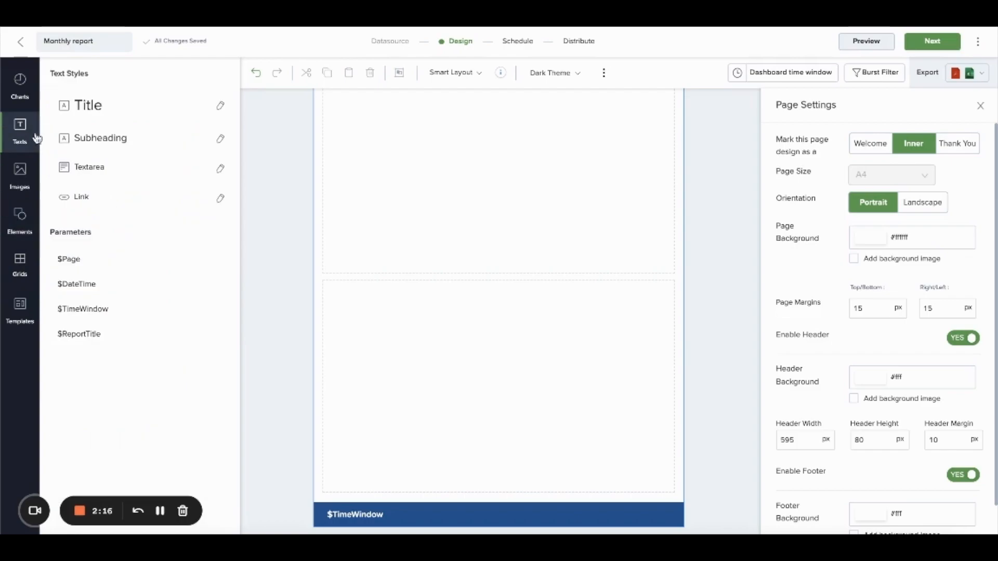
{"action": "left_click_drag", "start_coordinate": [155, 119], "coordinate": [411, 252]}
{"action": "left_click_drag", "start_coordinate": [112, 172], "coordinate": [442, 191]}
{"action": "left_click_drag", "start_coordinate": [500, 205], "coordinate": [397, 199]}
{"action": "left_click", "coordinate": [433, 262]}
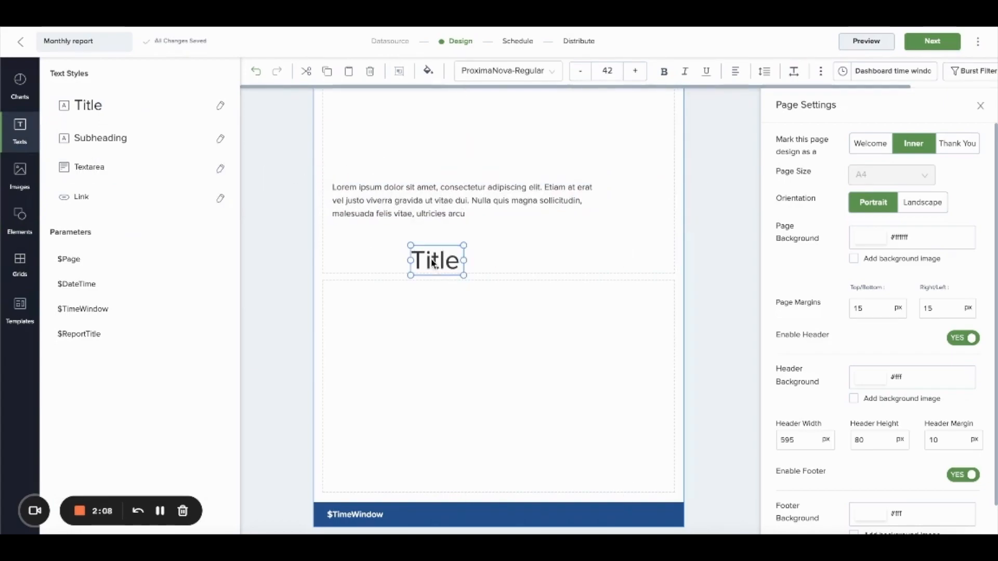
{"action": "key", "text": "Delete"}
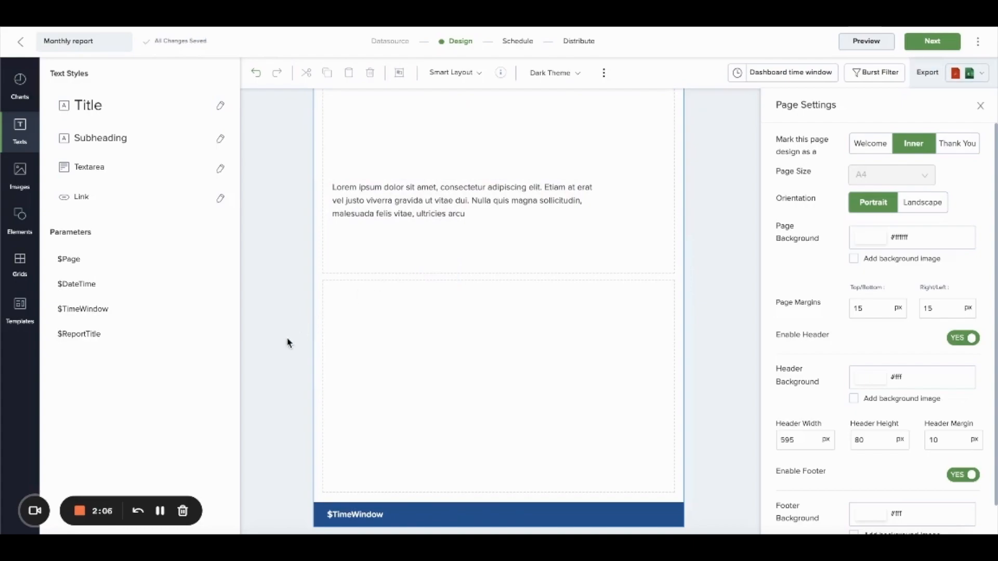
- Move the Textarea to the bottom of the second page's upper grid cell and add the Transparent graph with scroll chart to that cell
{"action": "scroll", "coordinate": [286, 343], "scroll_direction": "up", "scroll_amount": 3}
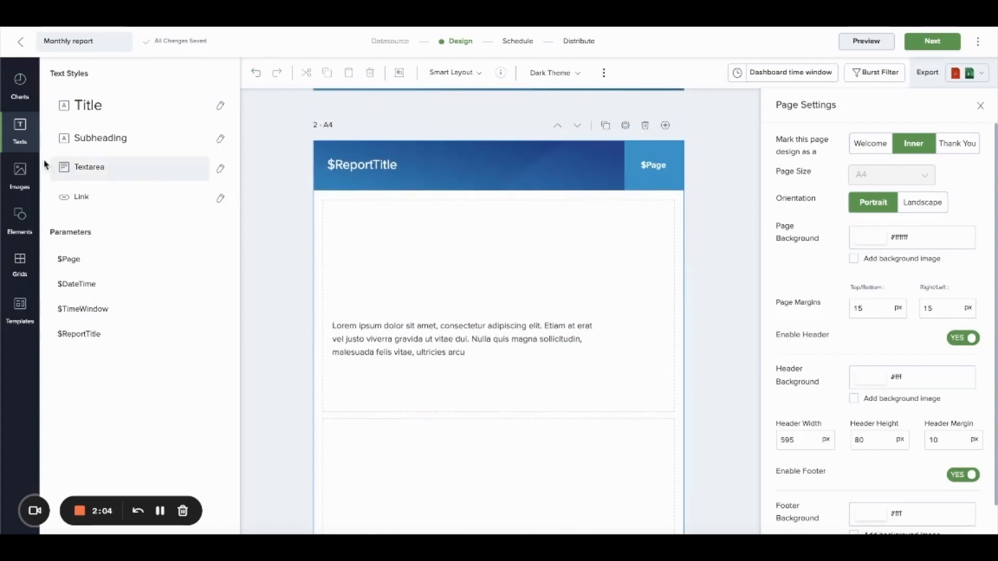
{"action": "left_click", "coordinate": [15, 94]}
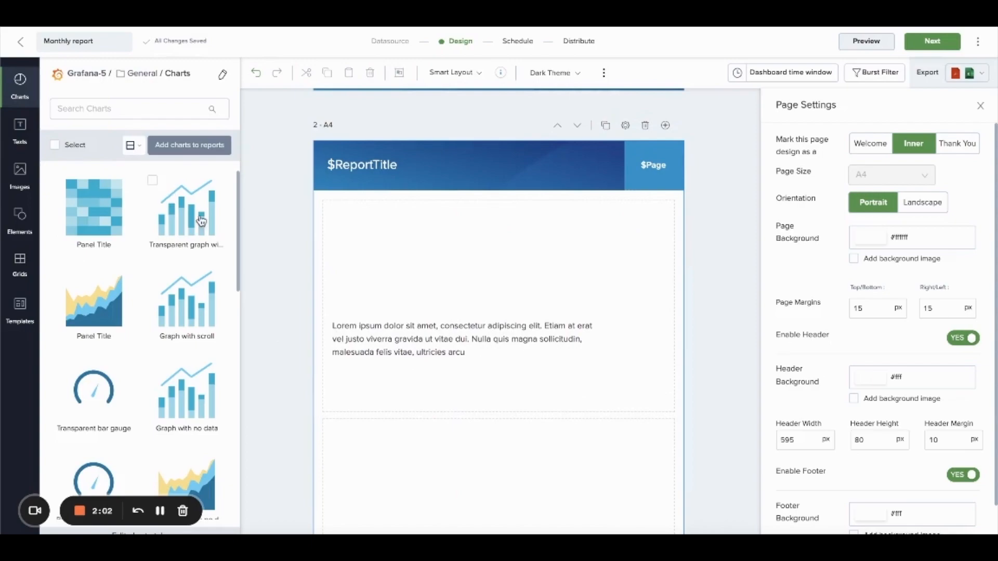
{"action": "left_click_drag", "start_coordinate": [393, 354], "coordinate": [392, 396]}
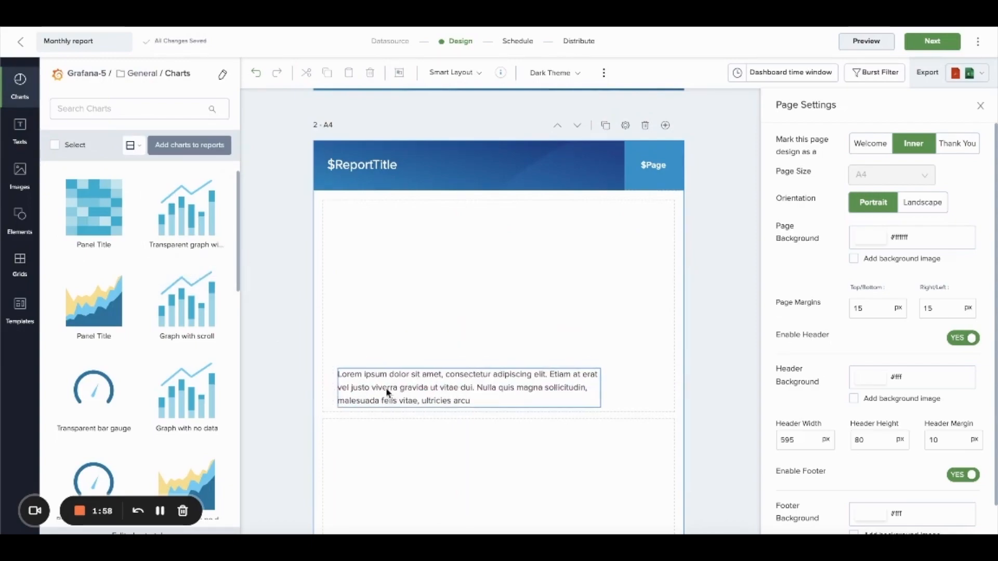
{"action": "left_click_drag", "start_coordinate": [189, 251], "coordinate": [404, 288]}
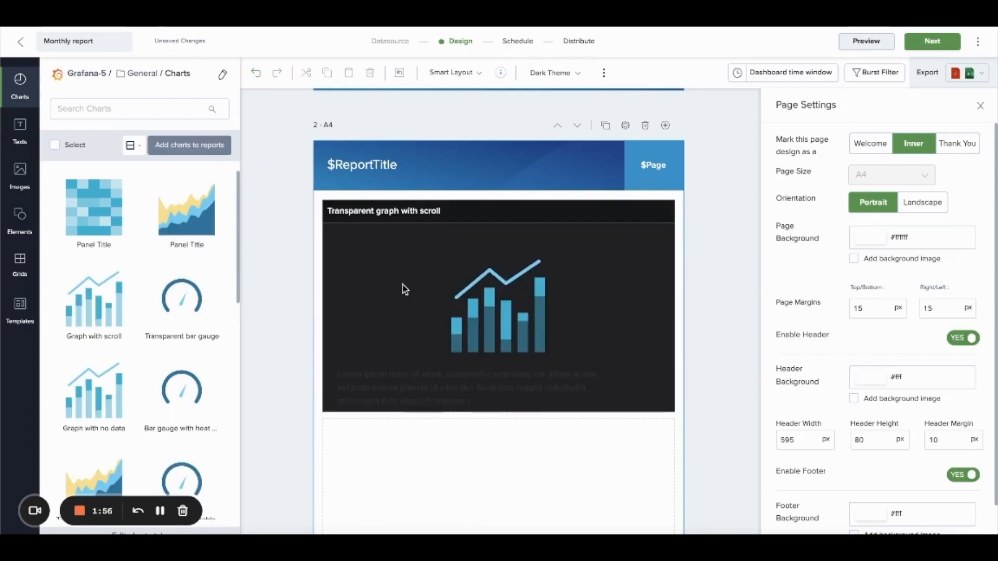
- Shrink the Transparent graph with scroll chart so it clears the text below, and shift it toward the right side of its cell
{"action": "left_click_drag", "start_coordinate": [675, 413], "coordinate": [599, 323]}
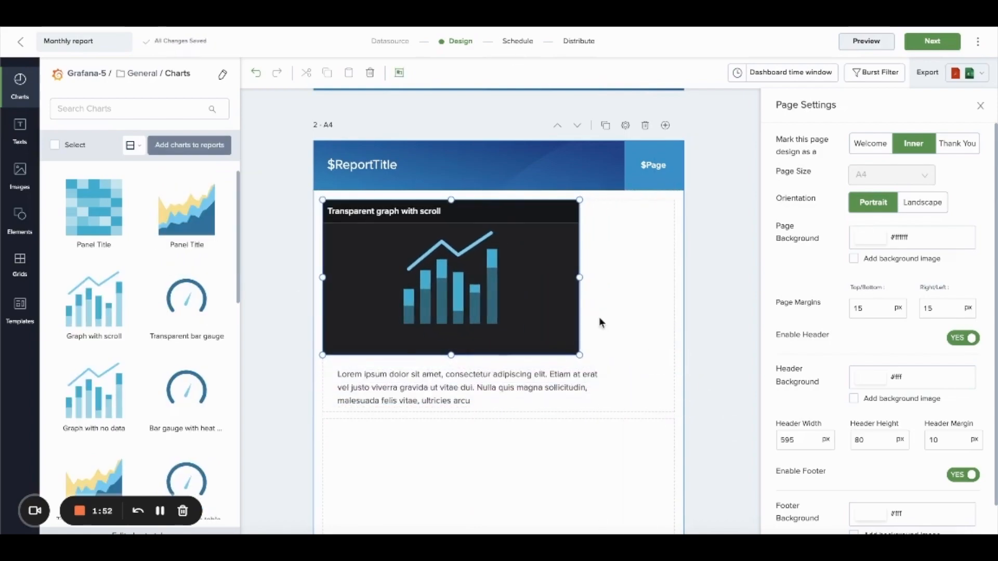
{"action": "left_click_drag", "start_coordinate": [405, 306], "coordinate": [477, 307]}
{"action": "left_click", "coordinate": [271, 333]}
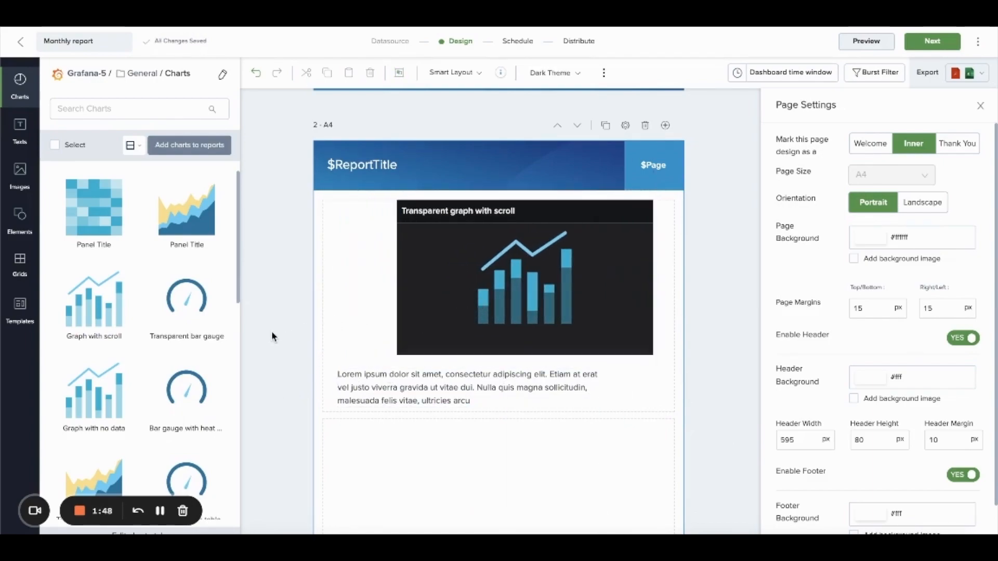
- Fill the second page's lower grid cell with the Transparent bar gauge chart
{"action": "scroll", "coordinate": [272, 333], "scroll_direction": "down", "scroll_amount": 3}
{"action": "scroll", "coordinate": [272, 332], "scroll_direction": "down", "scroll_amount": 3}
{"action": "left_click_drag", "start_coordinate": [186, 302], "coordinate": [393, 354]}
{"action": "left_click", "coordinate": [268, 341]}
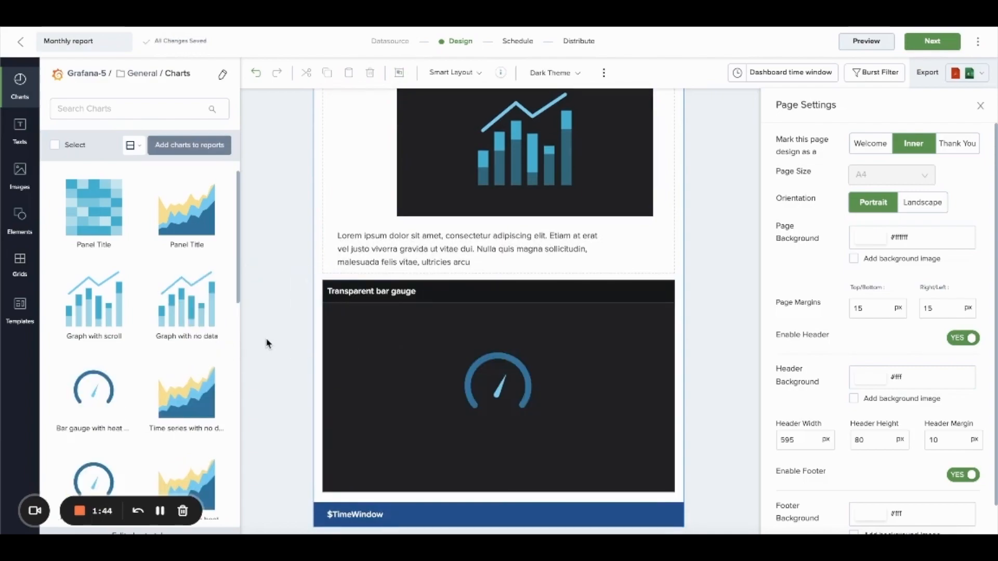
{"action": "scroll", "coordinate": [268, 342], "scroll_direction": "down", "scroll_amount": 5}
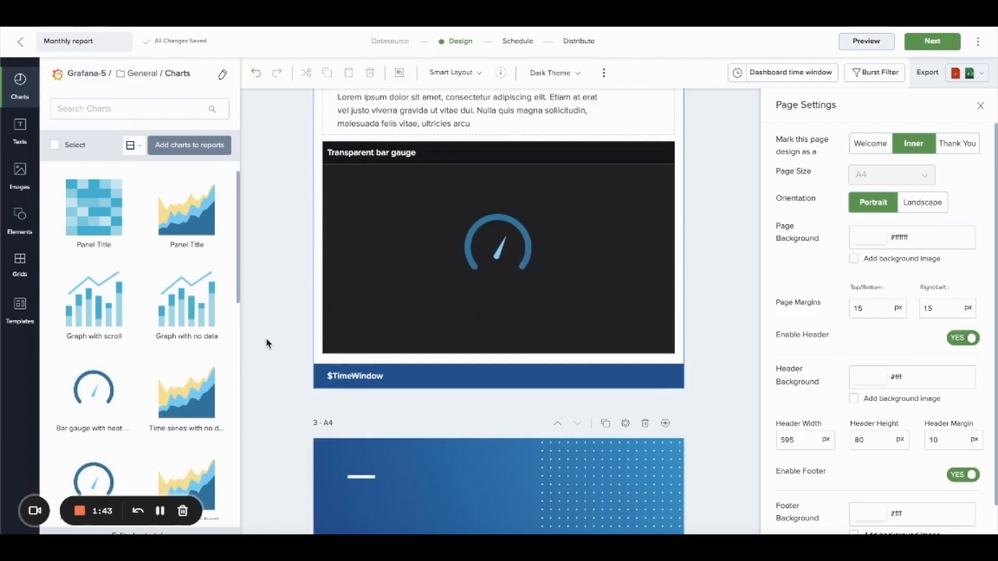
{"action": "left_click", "coordinate": [55, 145]}
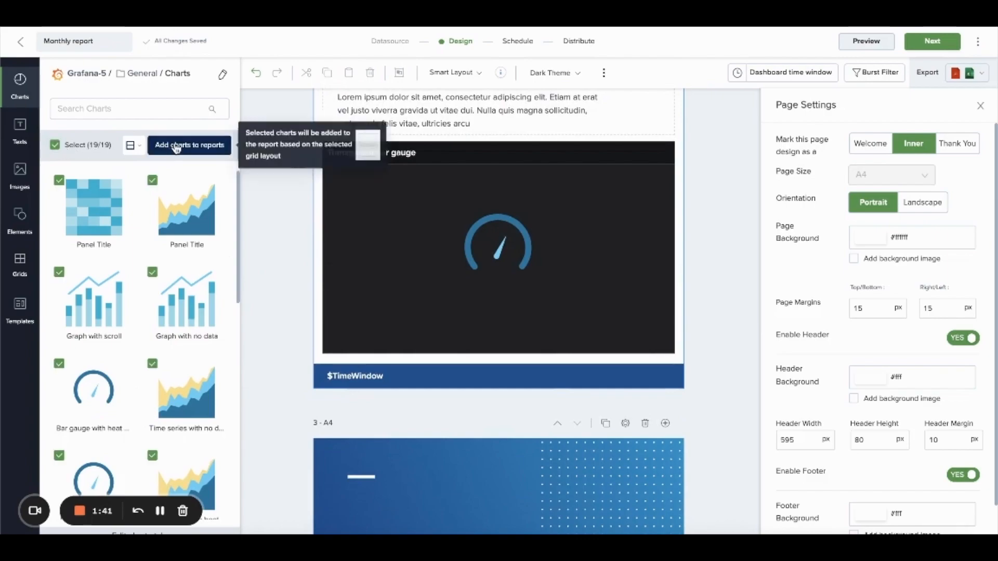
{"action": "left_click", "coordinate": [55, 145]}
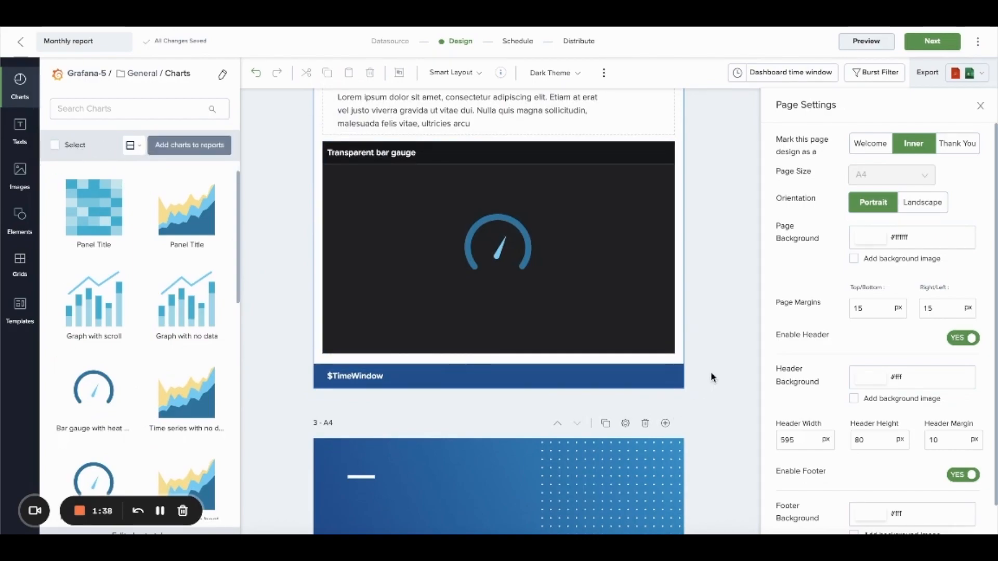
- Insert a page after the second one, with Graph with no data in its upper cell and Graph with scroll in its lower cell
{"action": "scroll", "coordinate": [710, 372], "scroll_direction": "up", "scroll_amount": 10}
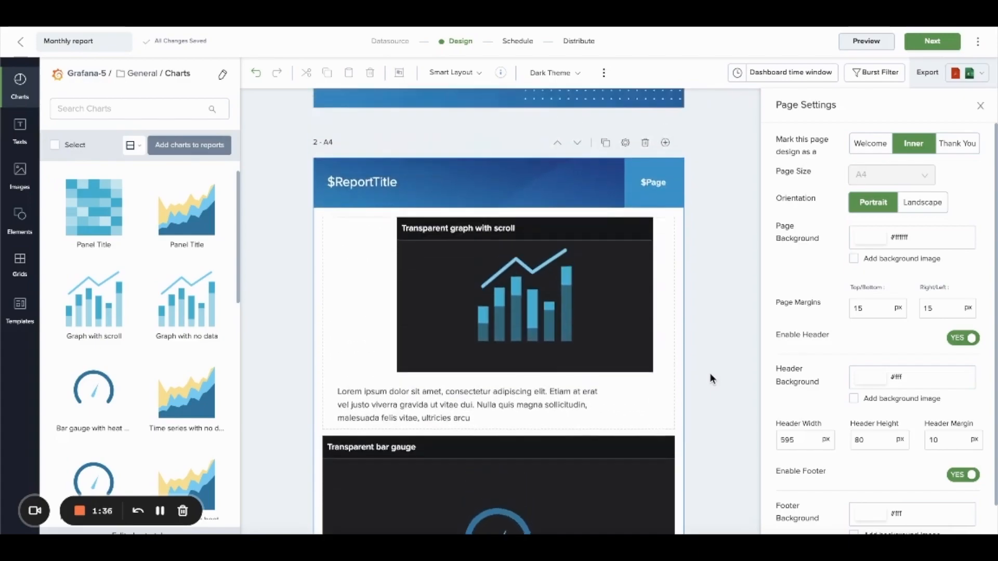
{"action": "scroll", "coordinate": [711, 374], "scroll_direction": "up", "scroll_amount": 1}
{"action": "left_click", "coordinate": [666, 155]}
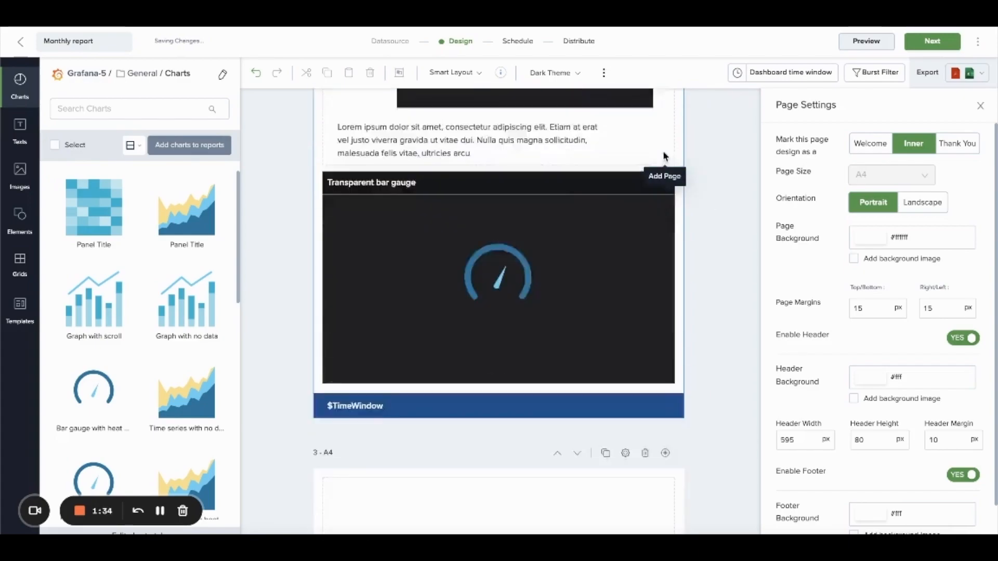
{"action": "left_click_drag", "start_coordinate": [186, 302], "coordinate": [396, 263]}
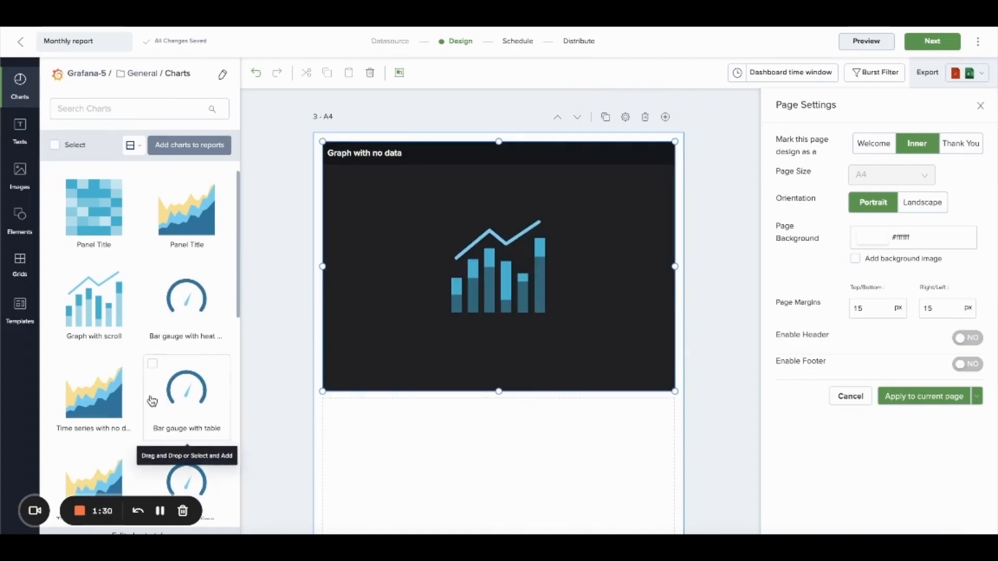
{"action": "left_click_drag", "start_coordinate": [94, 312], "coordinate": [404, 463]}
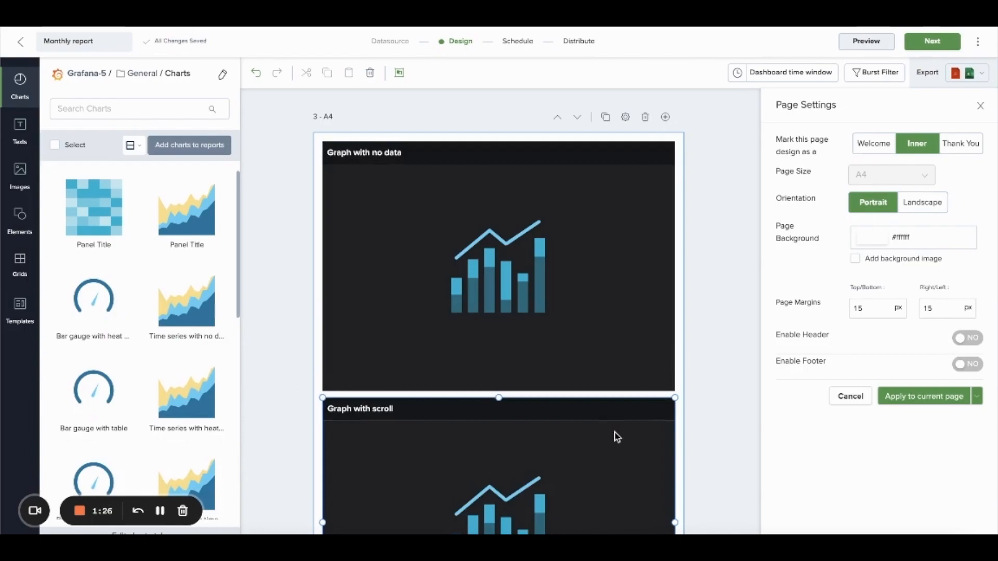
- Shrink the Graph with scroll chart into the upper-left part of the third page's lower cell
{"action": "scroll", "coordinate": [617, 436], "scroll_direction": "down", "scroll_amount": 6}
{"action": "scroll", "coordinate": [617, 436], "scroll_direction": "up", "scroll_amount": 5}
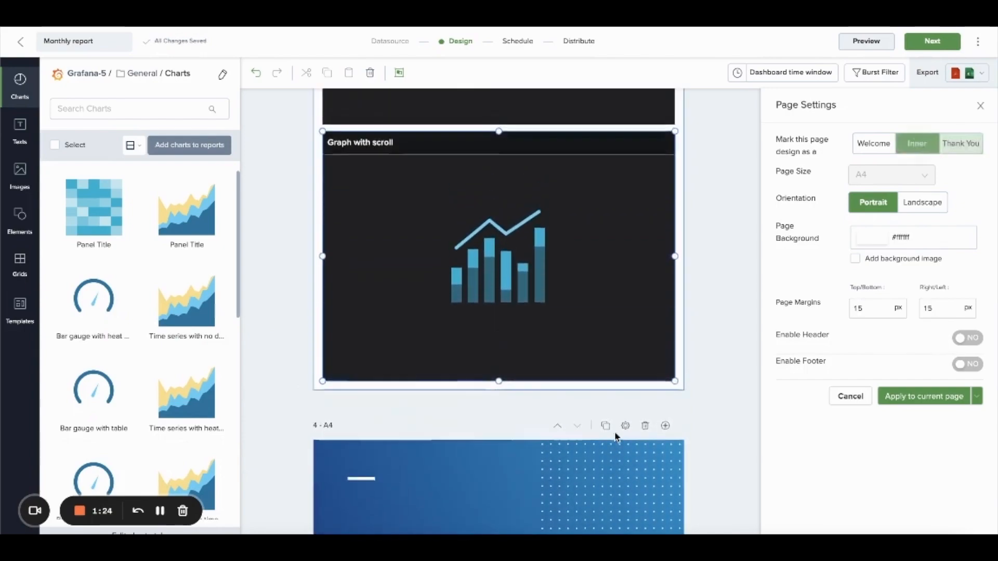
{"action": "left_click_drag", "start_coordinate": [673, 436], "coordinate": [491, 383]}
- Insert the colourful abstract stock image and fit it into the lower-right corner of the third page's lower cell, beside the chart
{"action": "left_click", "coordinate": [20, 176]}
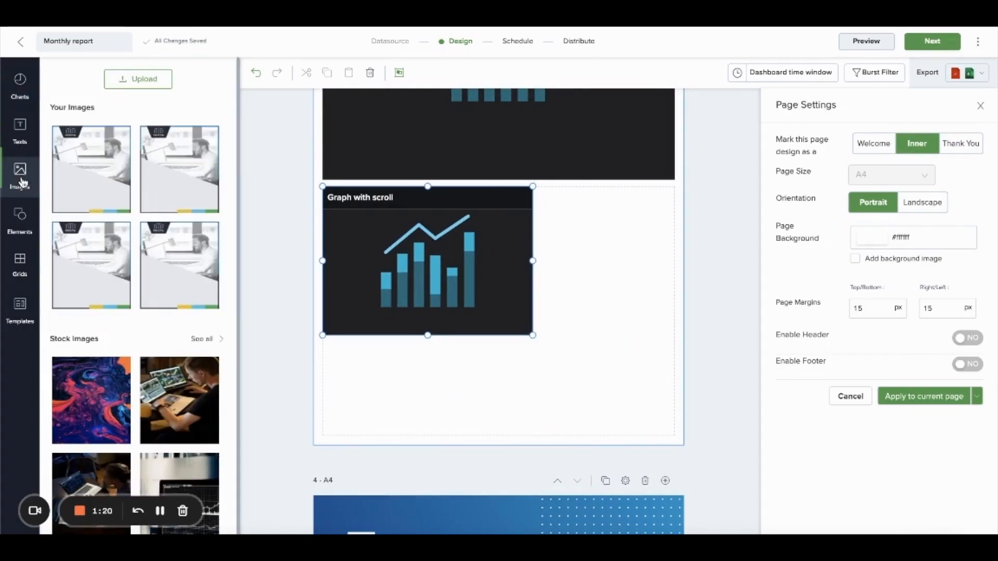
{"action": "left_click", "coordinate": [91, 422]}
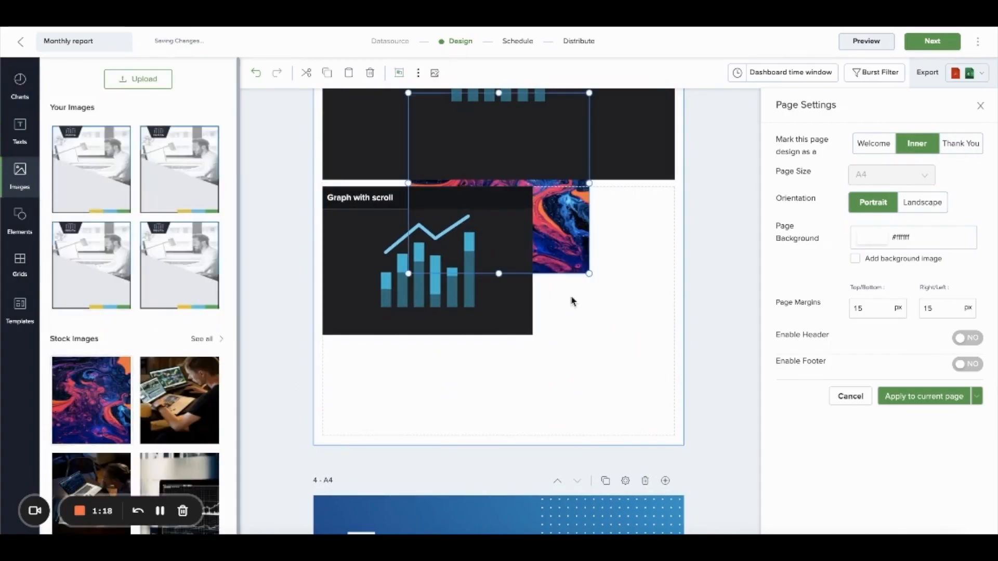
{"action": "left_click_drag", "start_coordinate": [637, 338], "coordinate": [639, 406]}
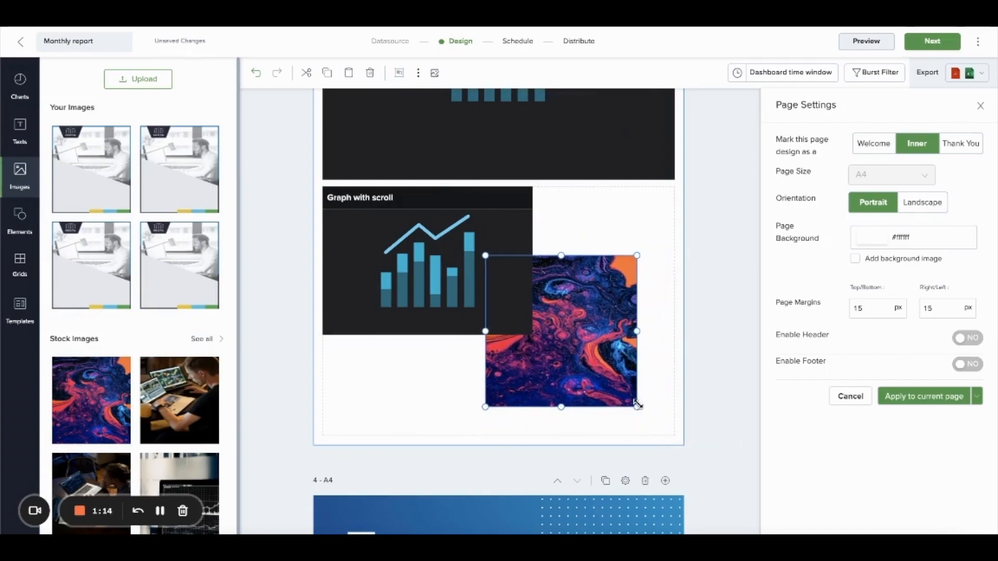
{"action": "left_click_drag", "start_coordinate": [598, 350], "coordinate": [637, 381]}
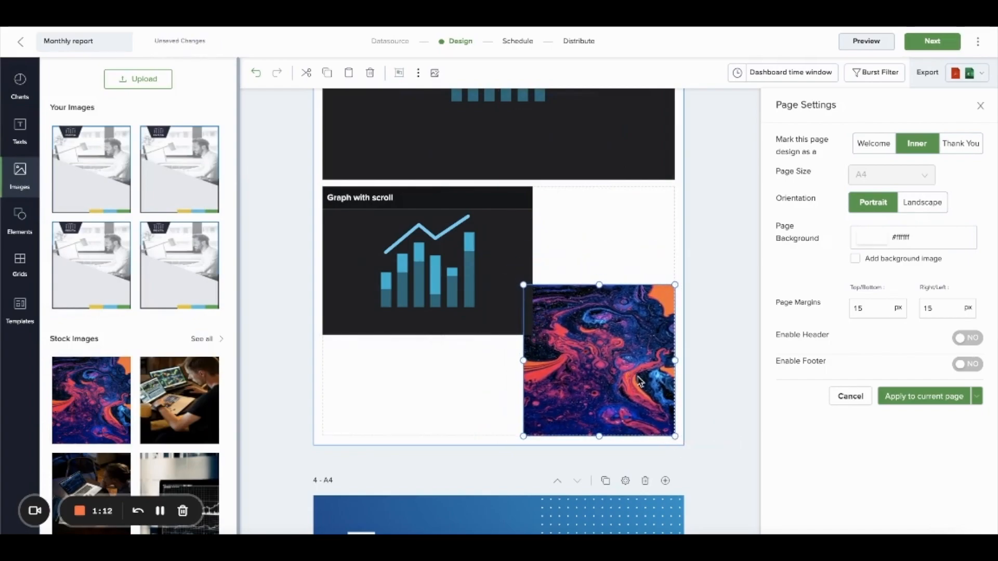
{"action": "left_click_drag", "start_coordinate": [523, 286], "coordinate": [537, 298]}
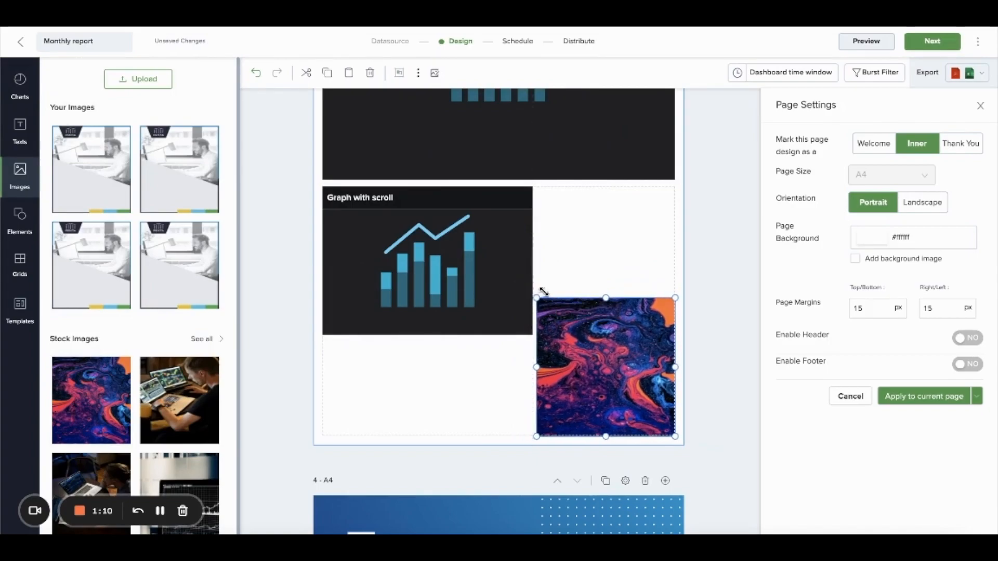
- Add a Textarea below the Graph with scroll chart and scale it down to font size 10 to fit beside the image
{"action": "left_click", "coordinate": [20, 132]}
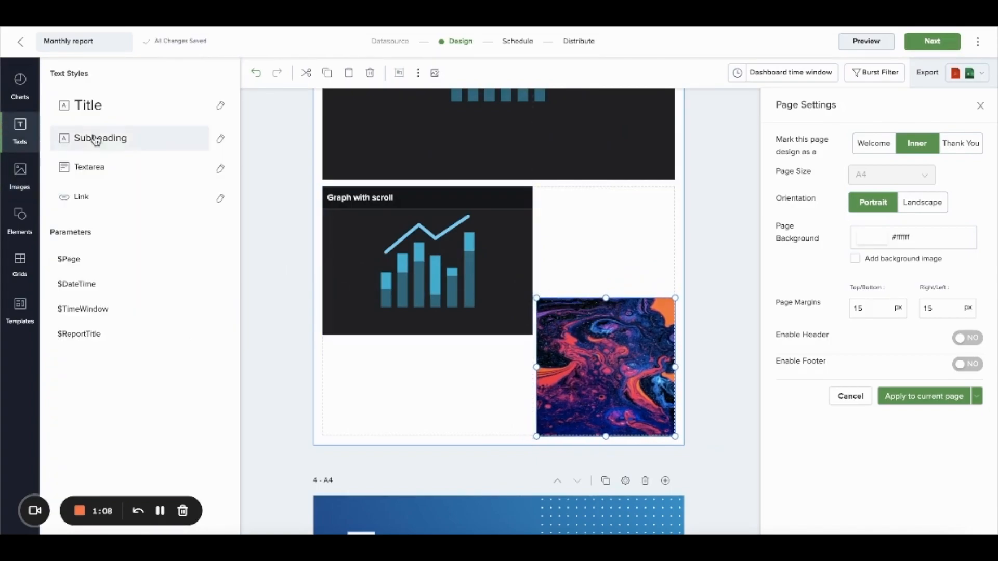
{"action": "left_click", "coordinate": [98, 165]}
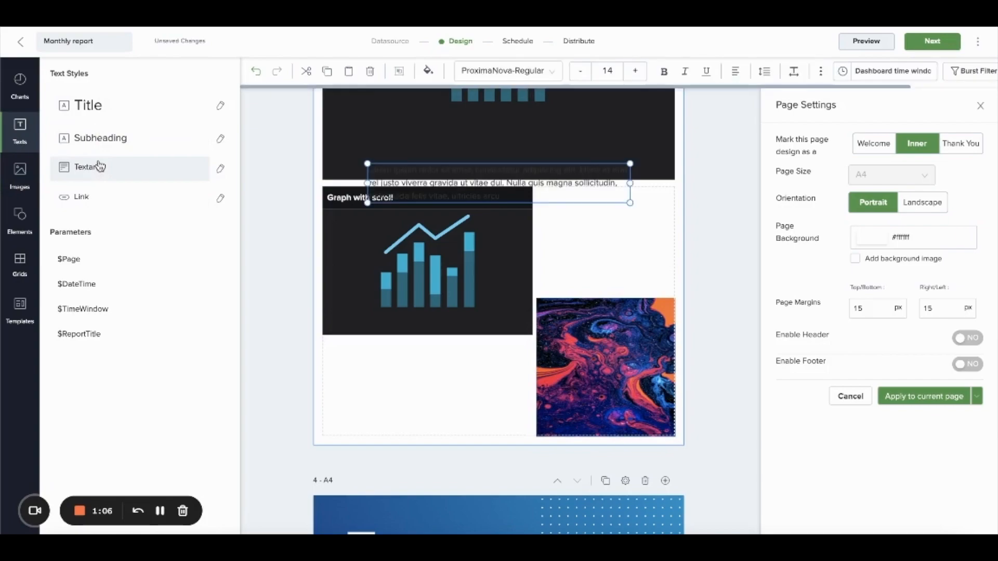
{"action": "left_click_drag", "start_coordinate": [532, 193], "coordinate": [478, 397]}
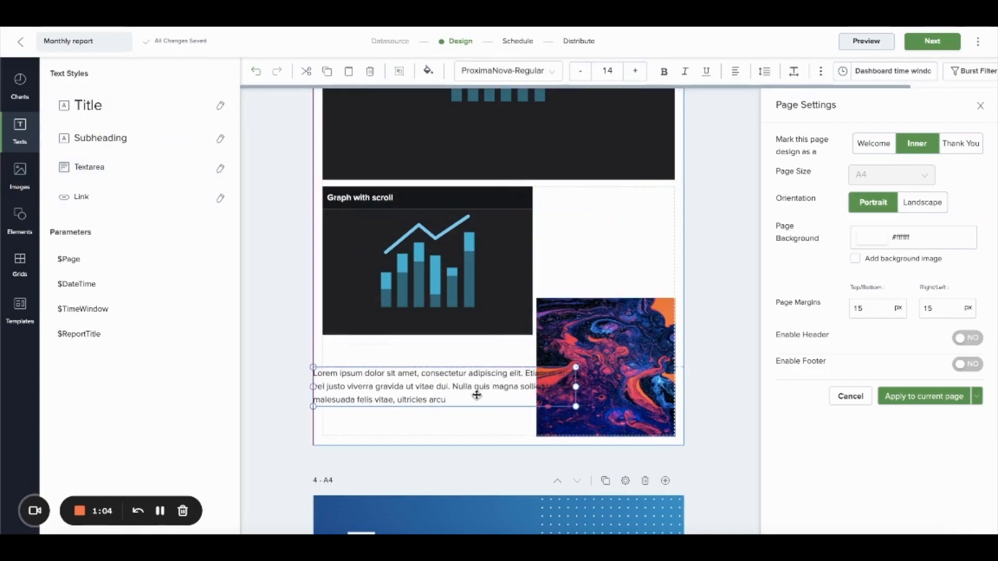
{"action": "left_click_drag", "start_coordinate": [576, 408], "coordinate": [504, 397]}
{"action": "left_click_drag", "start_coordinate": [446, 383], "coordinate": [459, 381]}
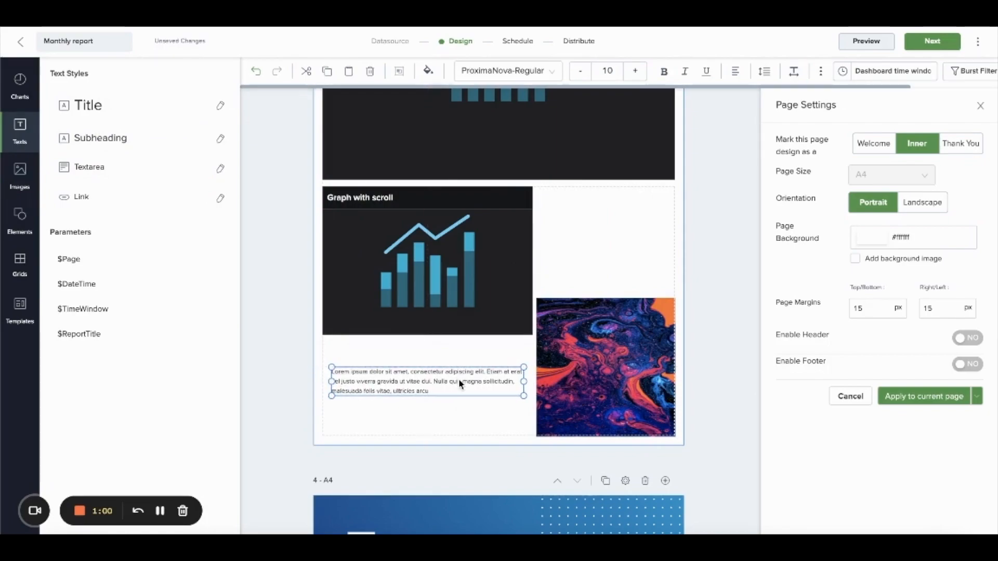
{"action": "left_click", "coordinate": [728, 161]}
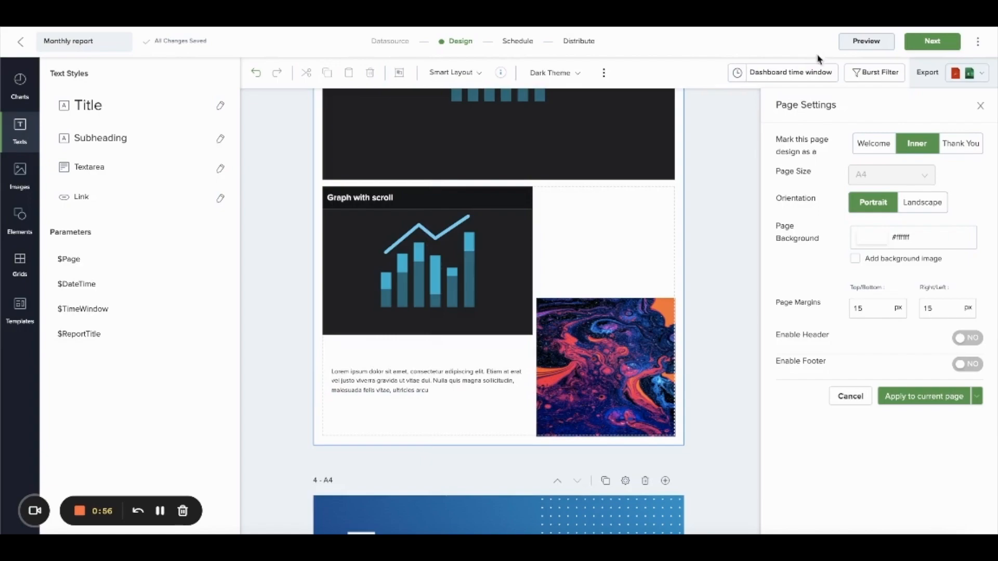
- Check the available export formats and download the report as a PDF
{"action": "left_click", "coordinate": [983, 73]}
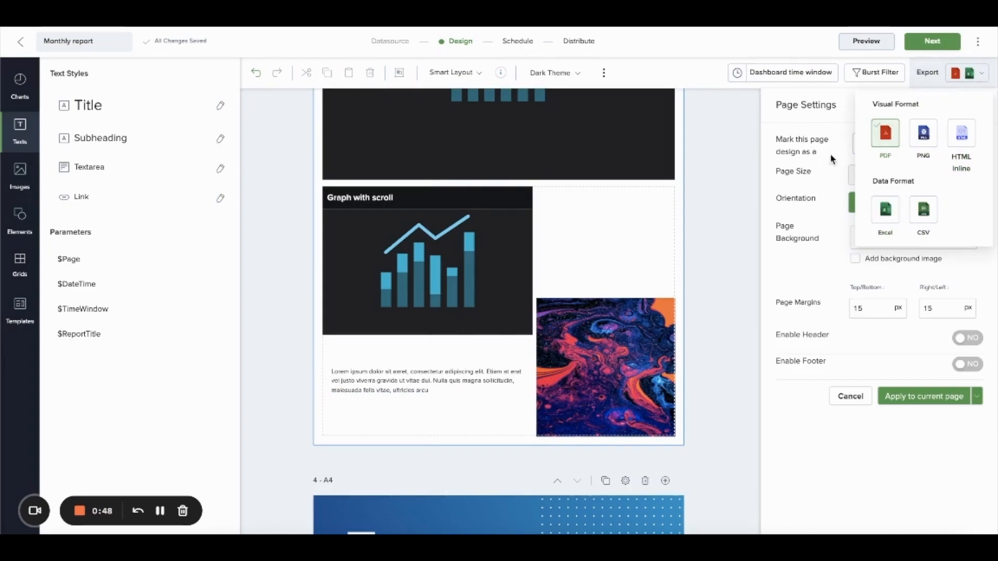
{"action": "left_click", "coordinate": [717, 195]}
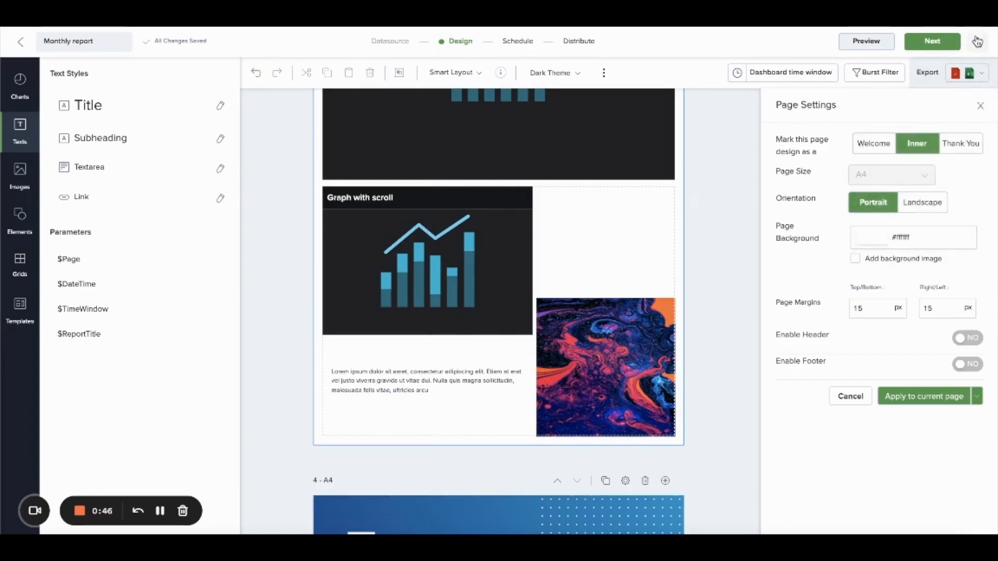
{"action": "left_click", "coordinate": [977, 42]}
{"action": "mouse_move", "coordinate": [959, 83]}
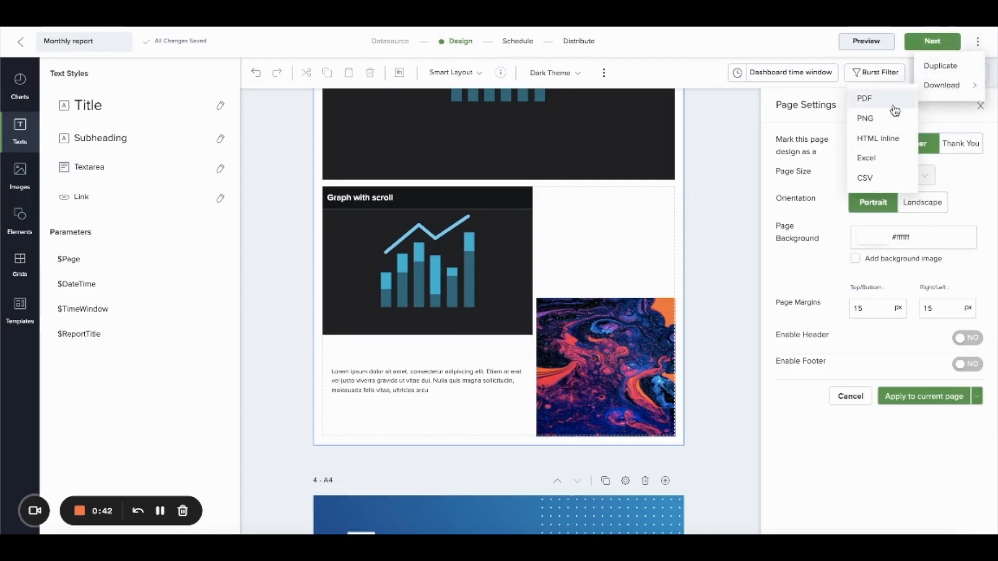
{"action": "left_click", "coordinate": [895, 103]}
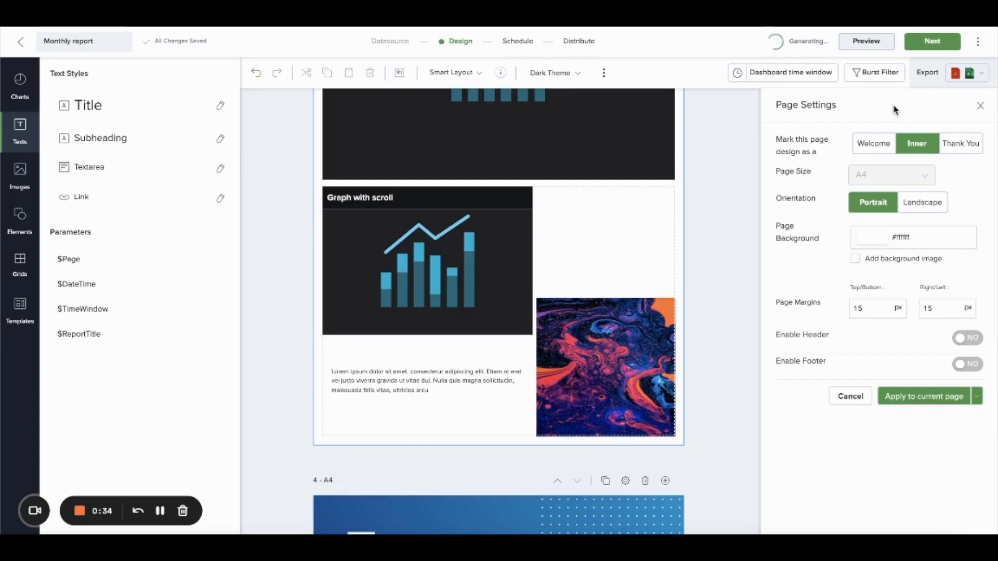
- Proceed to the report's schedule, look through the Daily and Weekly options, and choose Monthly as the recurrence type
{"action": "left_click", "coordinate": [934, 41]}
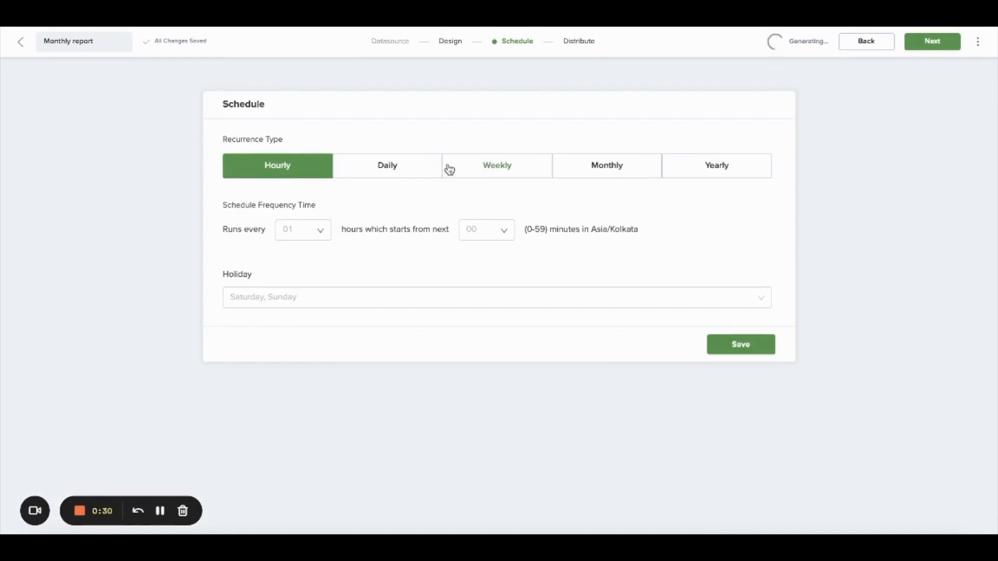
{"action": "left_click", "coordinate": [407, 171]}
{"action": "left_click", "coordinate": [519, 168]}
{"action": "left_click", "coordinate": [594, 170]}
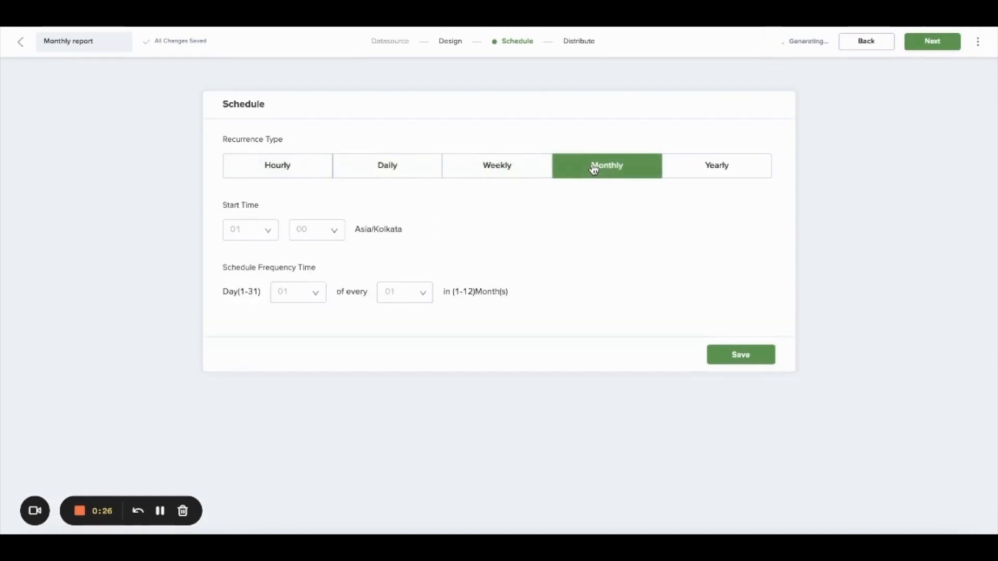
- Choose Skedler Outlook as the mail notification channel in the report's distribution settings
{"action": "left_click", "coordinate": [591, 46]}
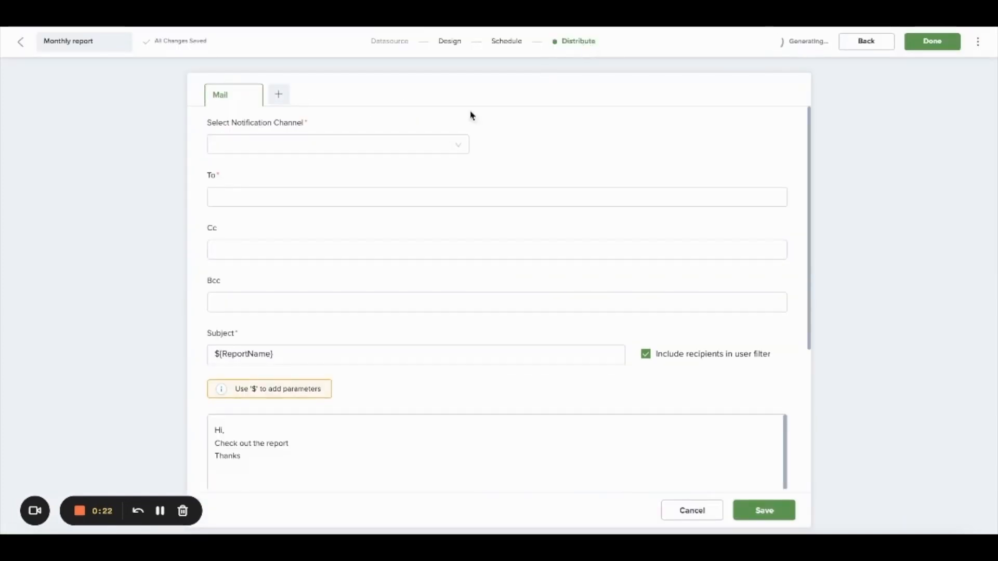
{"action": "left_click", "coordinate": [413, 144]}
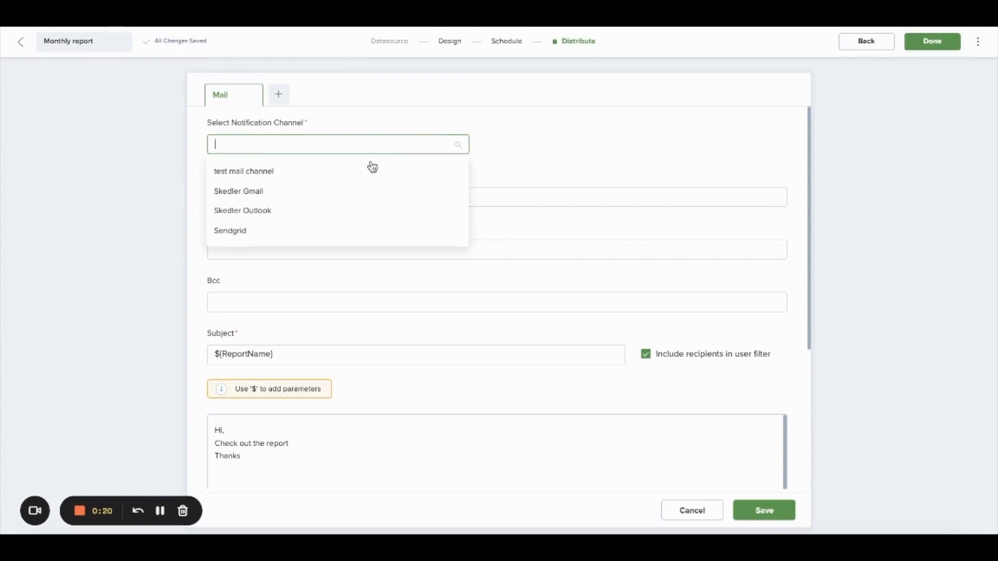
{"action": "left_click", "coordinate": [343, 209]}
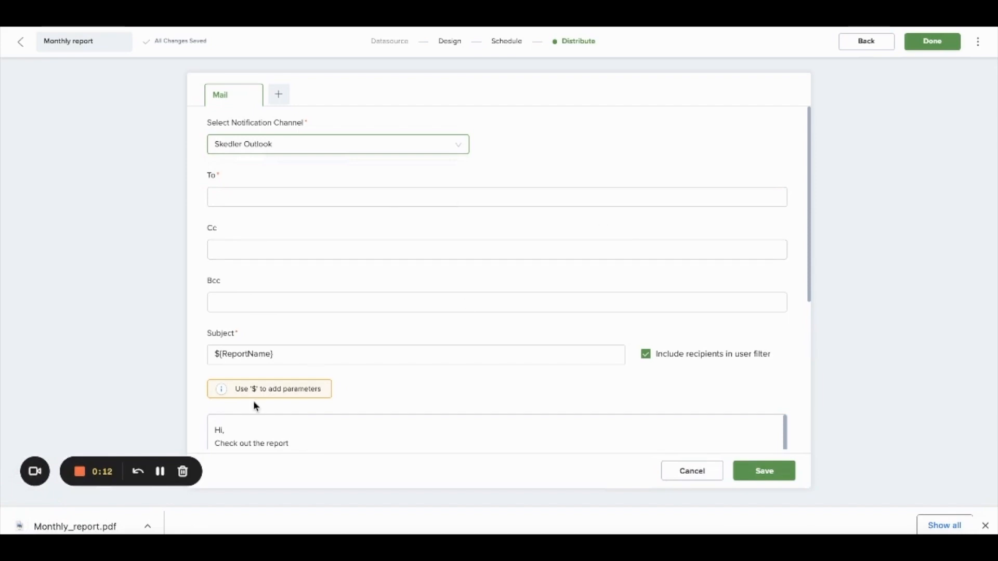
- Open the downloaded Monthly_report.pdf and review its cover and chart pages
{"action": "left_click", "coordinate": [89, 525]}
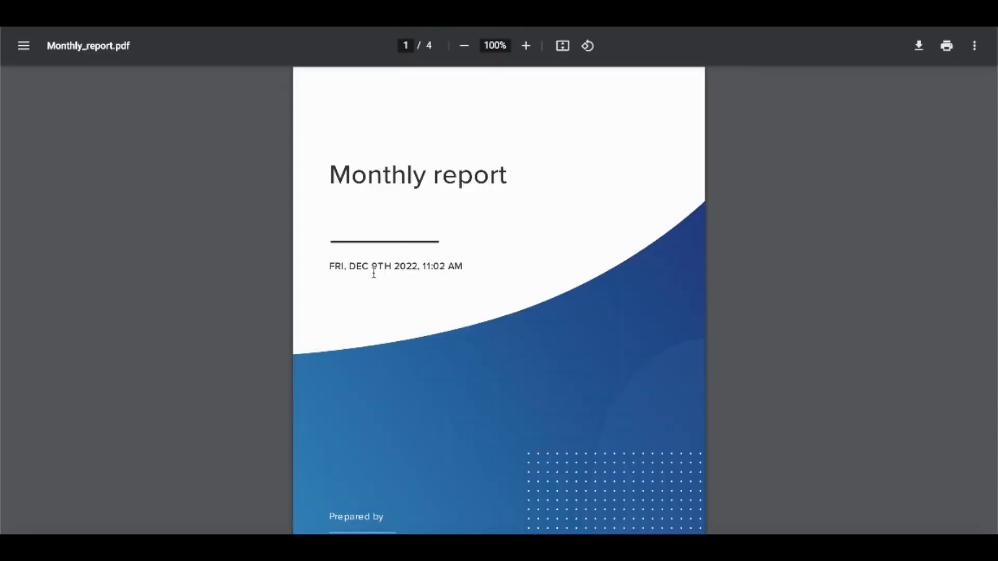
{"action": "scroll", "coordinate": [374, 273], "scroll_direction": "down", "scroll_amount": 20}
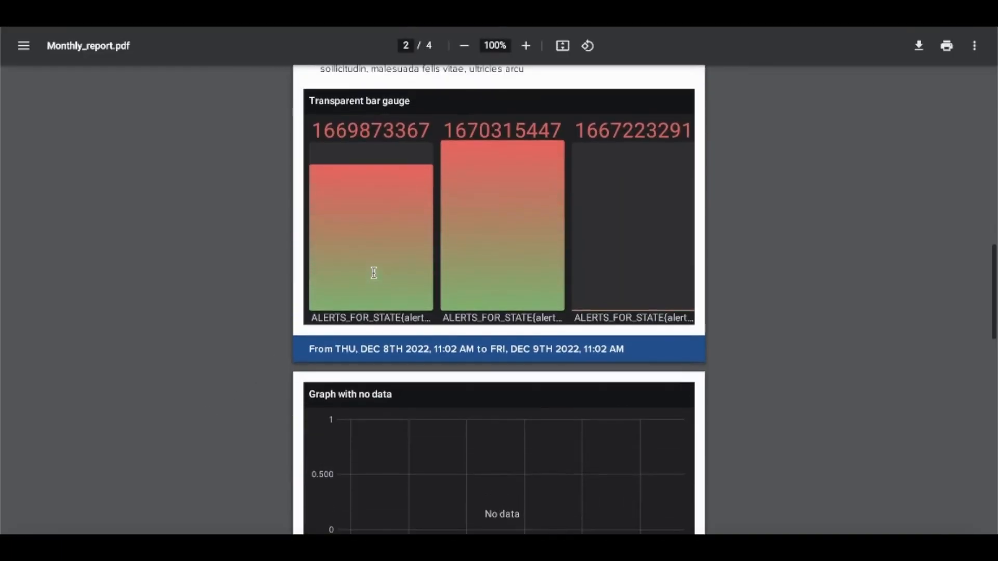
{"action": "scroll", "coordinate": [374, 273], "scroll_direction": "up", "scroll_amount": 9}
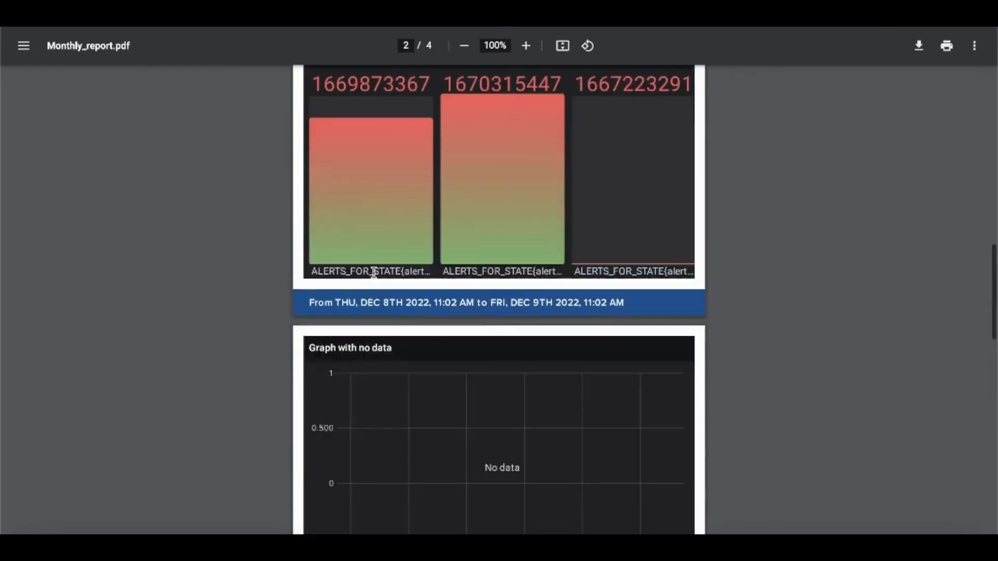
{"action": "scroll", "coordinate": [374, 273], "scroll_direction": "up", "scroll_amount": 12}
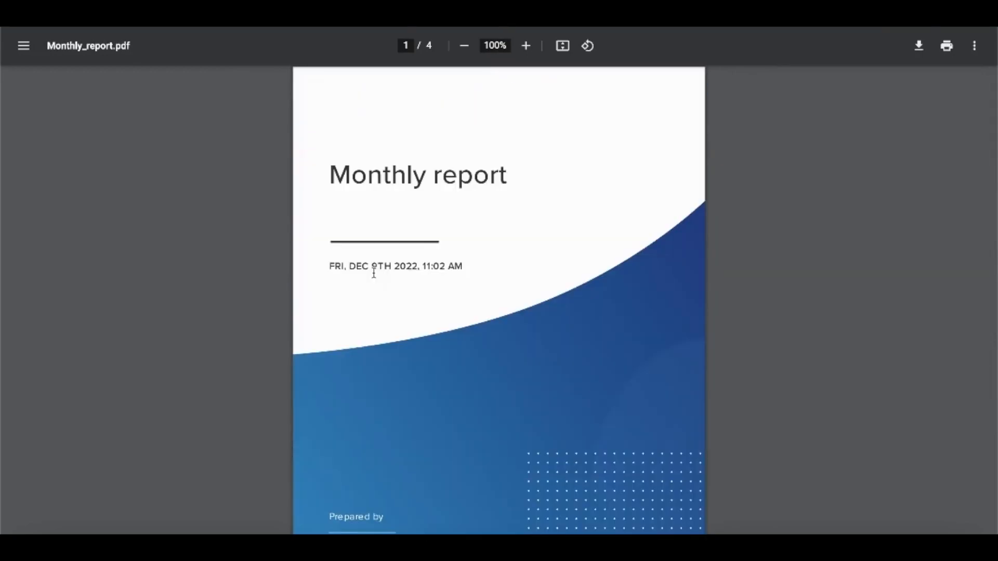